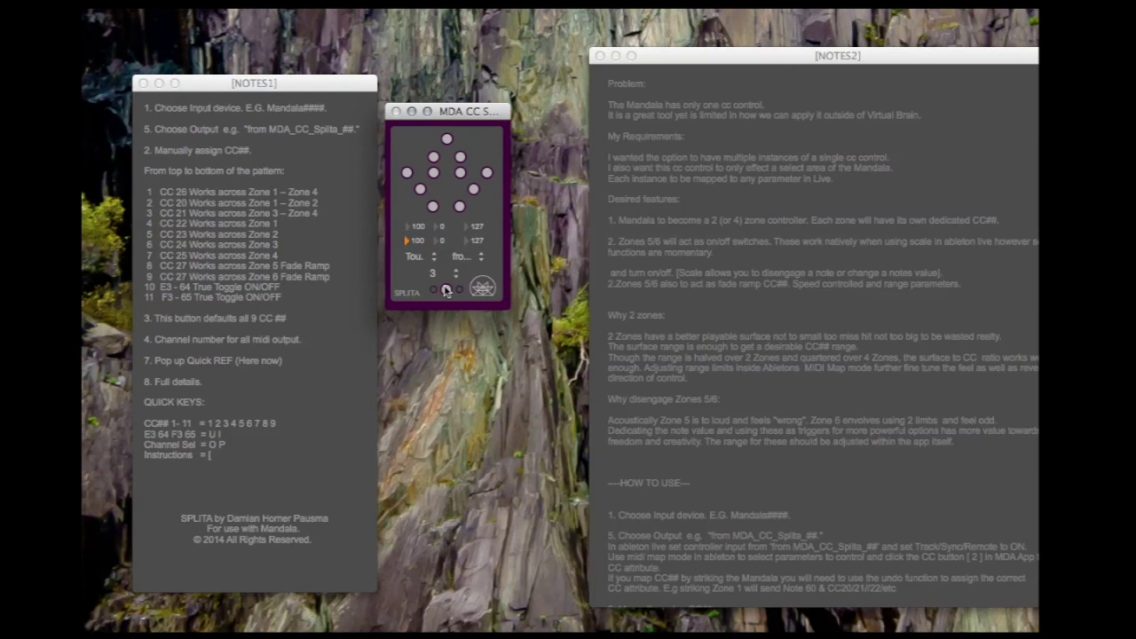
# - Bring up SPLITA's quick-reference and full instruction windows for reading, and close them all again
pyautogui.click(446, 291)
pyautogui.click(204, 460)
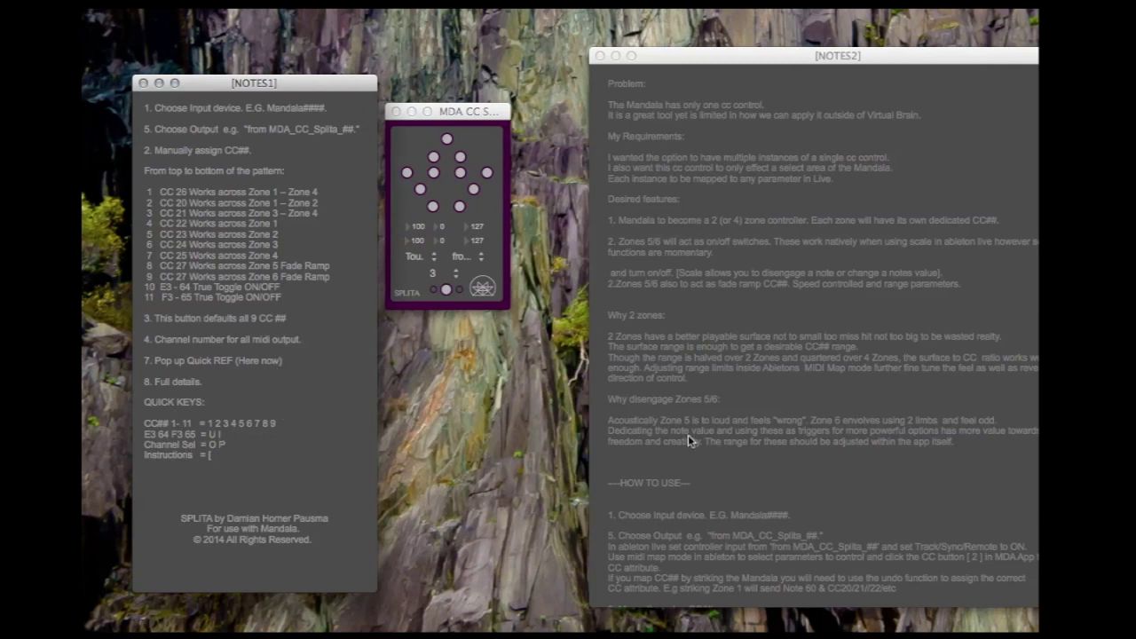
pyautogui.press('[')
pyautogui.press('[')
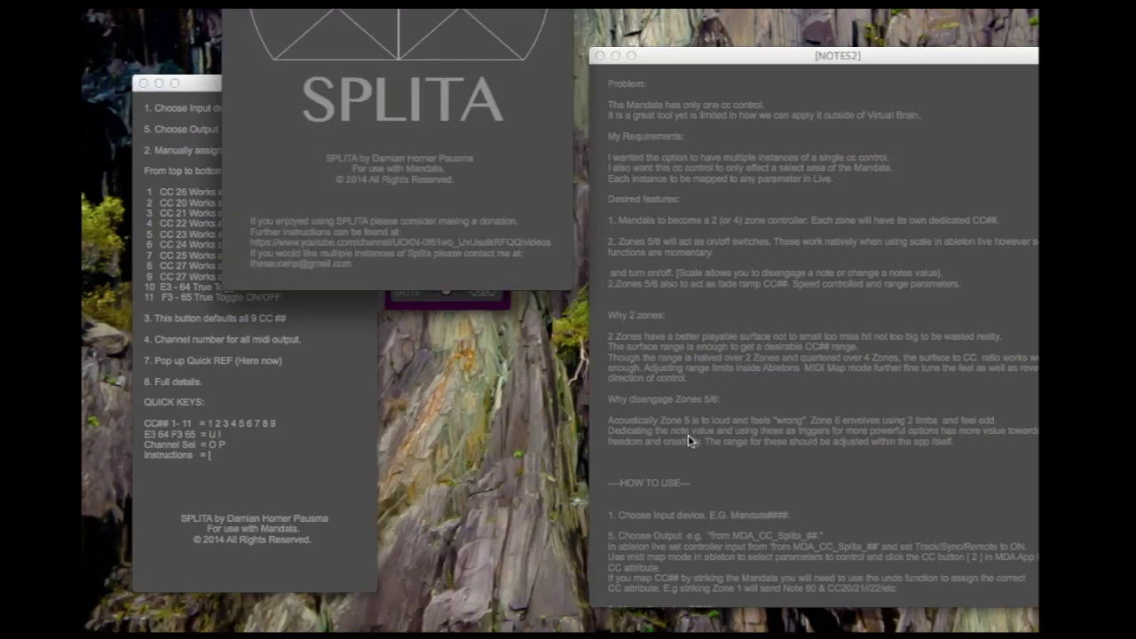
pyautogui.press('[')
pyautogui.press('[')
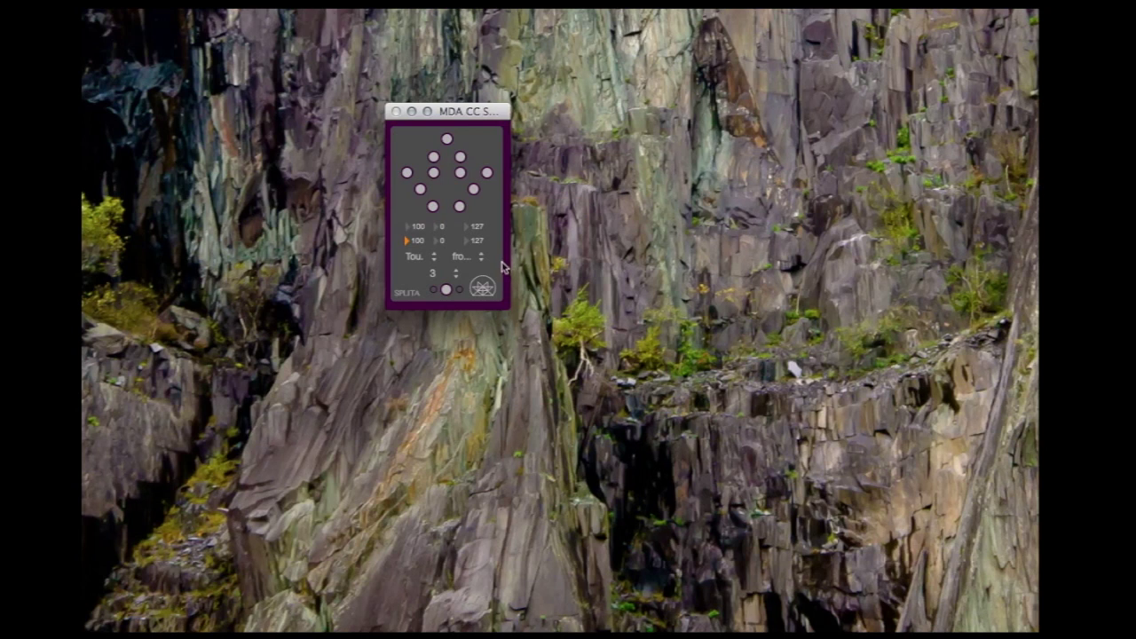
# - Move the SPLITA window to the desktop's upper corner and set its MIDI input to TouchOSC Bridge and its output to a from SPLITA port
pyautogui.moveTo(470, 112); pyautogui.dragTo(177, 27)
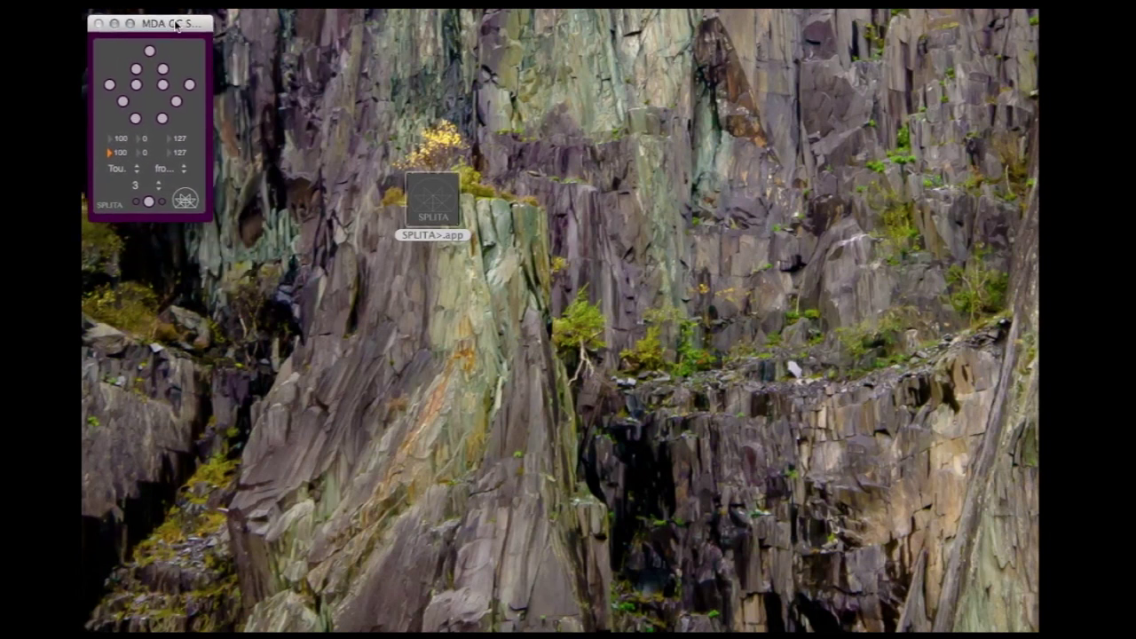
pyautogui.click(123, 177)
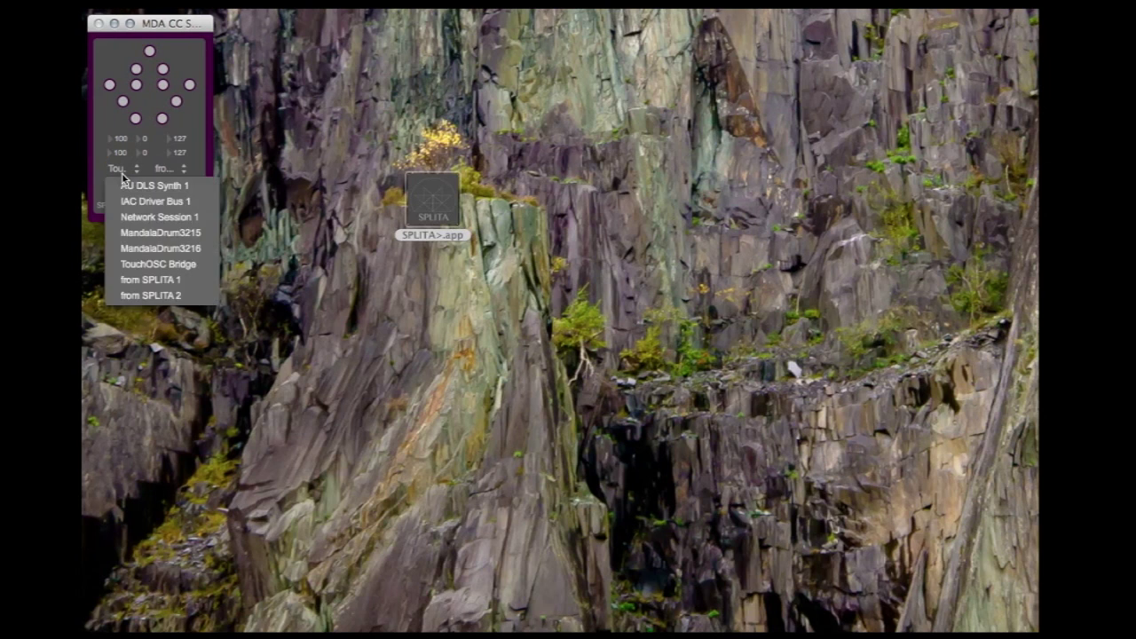
pyautogui.click(150, 265)
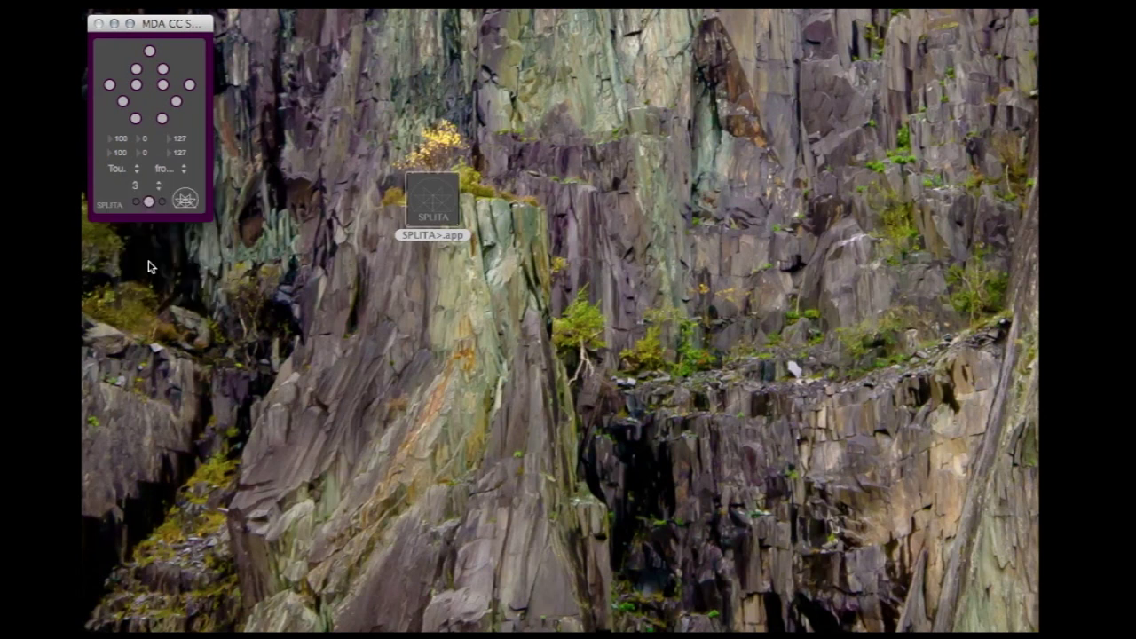
pyautogui.click(164, 175)
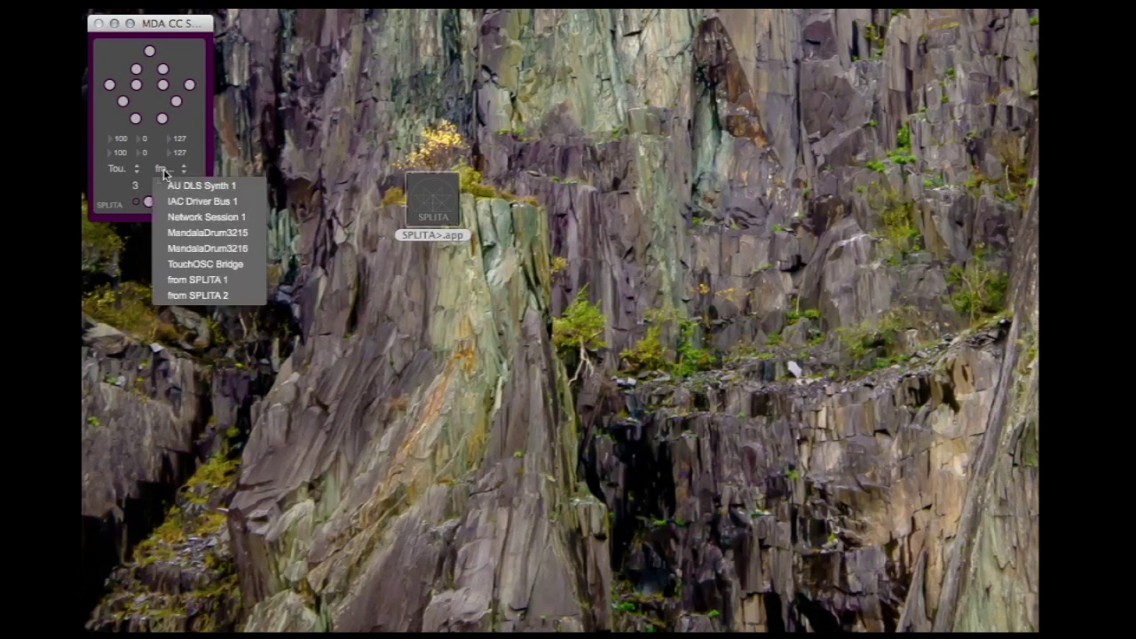
pyautogui.click(205, 296)
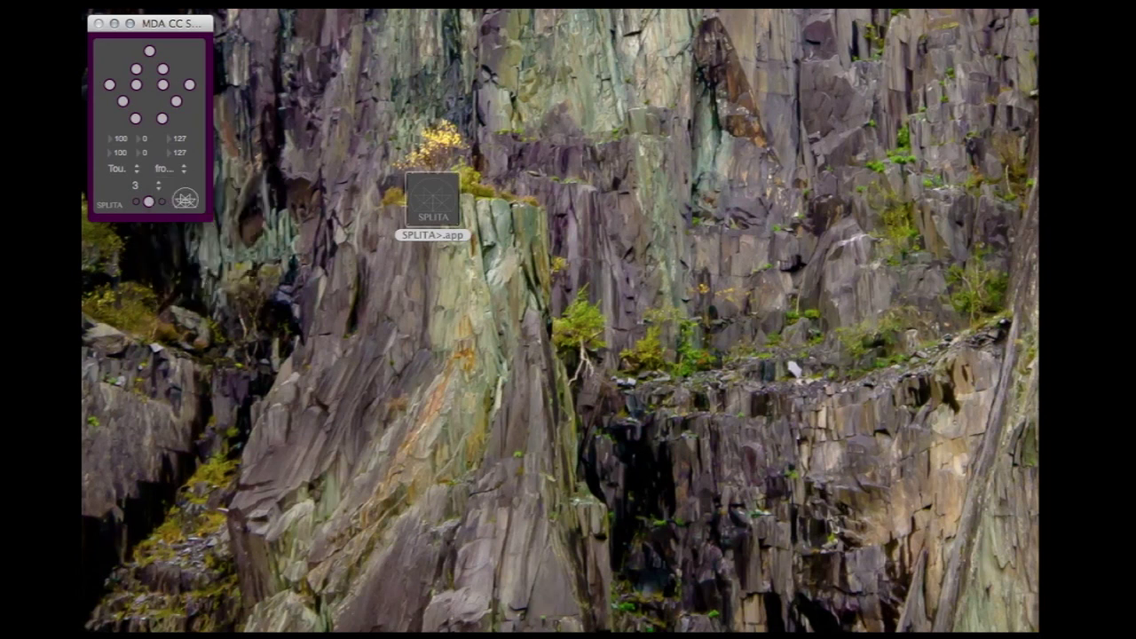
# - Switch to Ableton Live and choose from SPLITA 1 as the input of control surface 4 in the MIDI preferences
pyautogui.moveTo(389, 631); pyautogui.dragTo(464, 66)
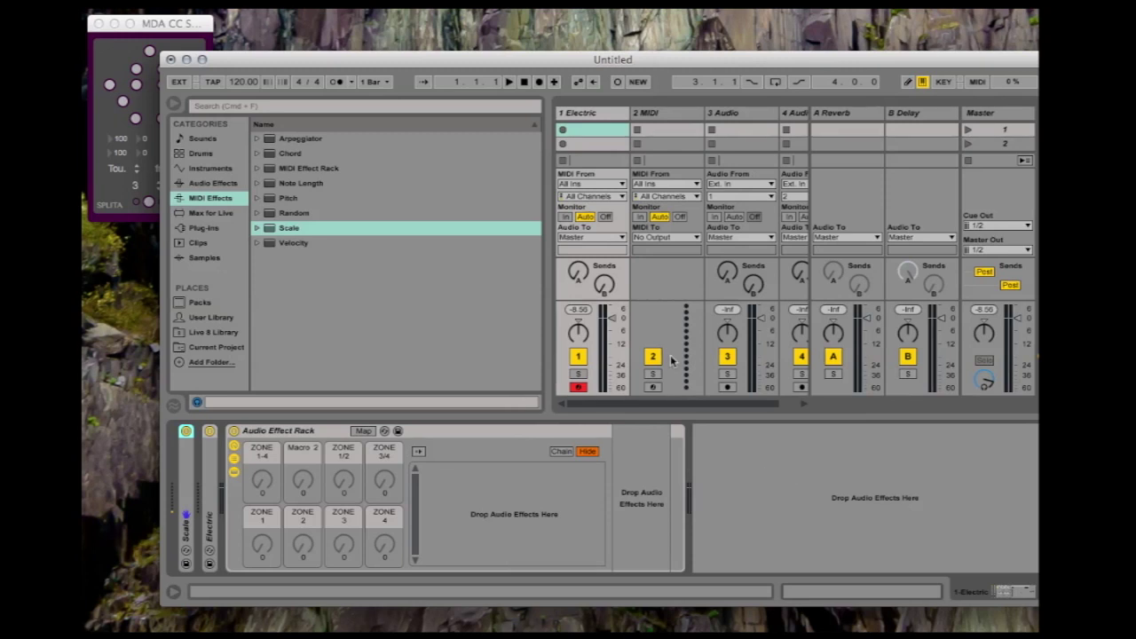
pyautogui.press('super+comma')
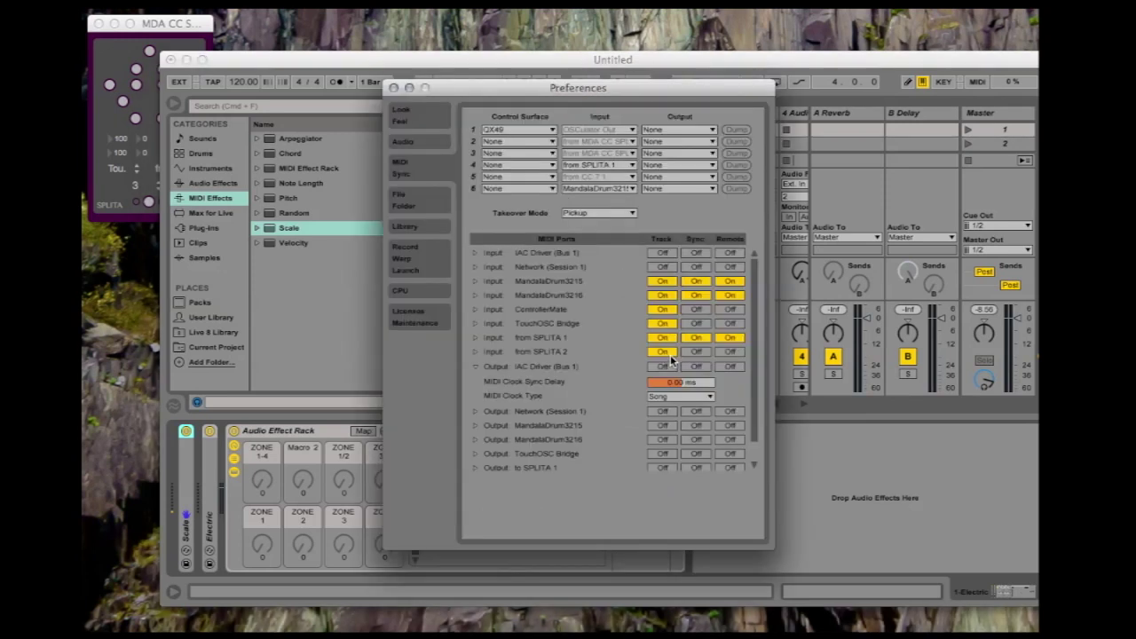
pyautogui.click(612, 166)
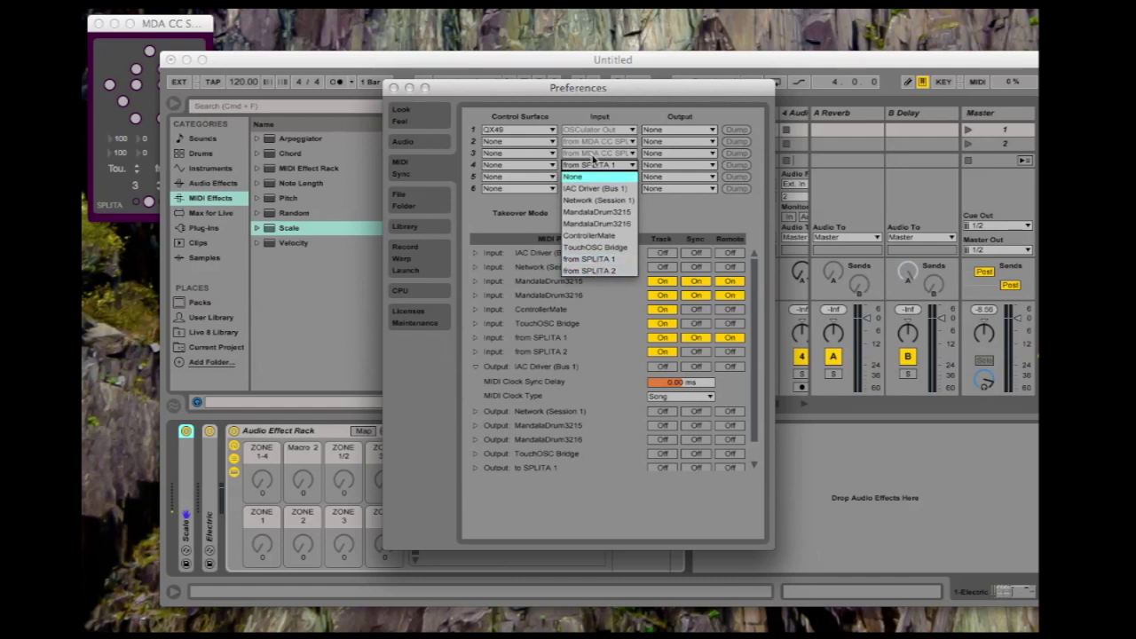
pyautogui.click(586, 259)
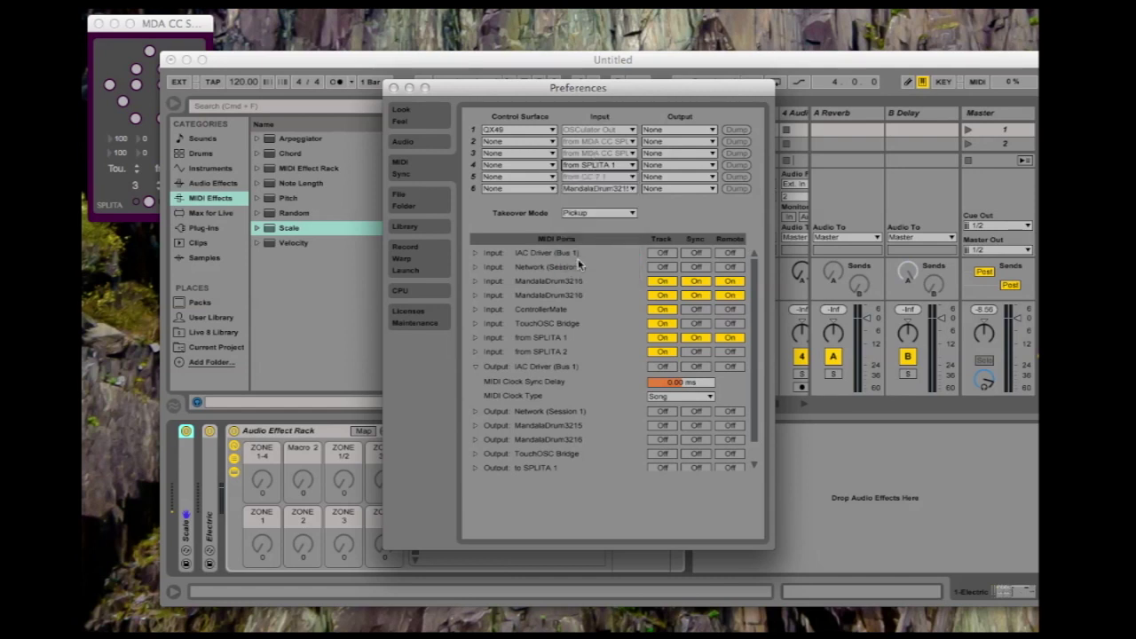
# - Toggle Track, Sync and Remote off and back on for the from SPLITA 1 input port, and close the preferences
pyautogui.click(662, 338)
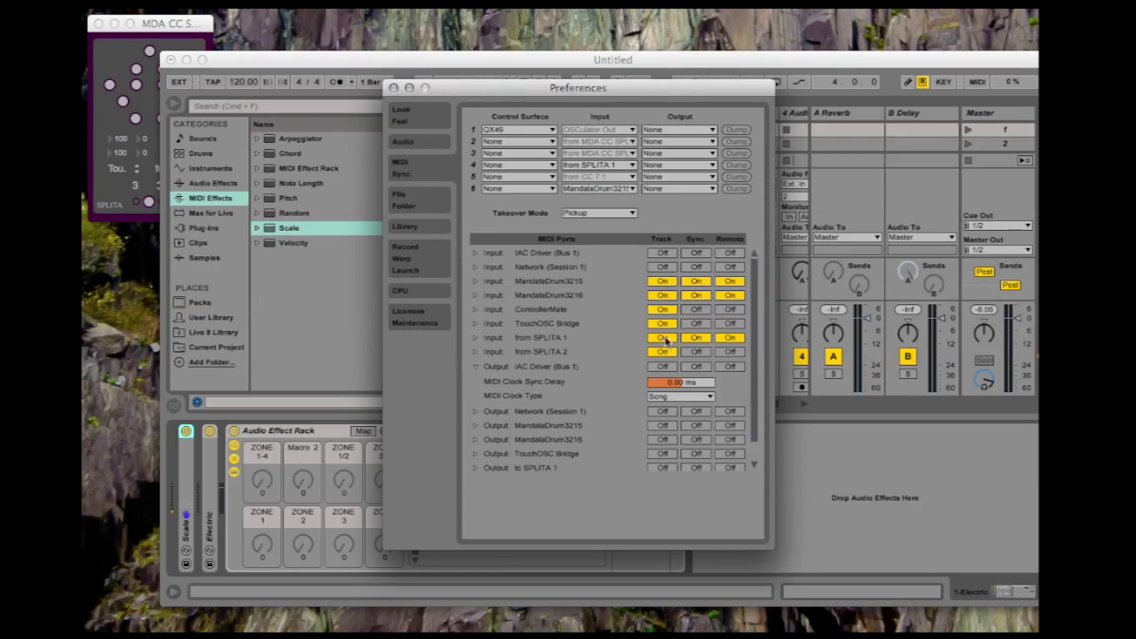
pyautogui.click(695, 337)
pyautogui.click(729, 338)
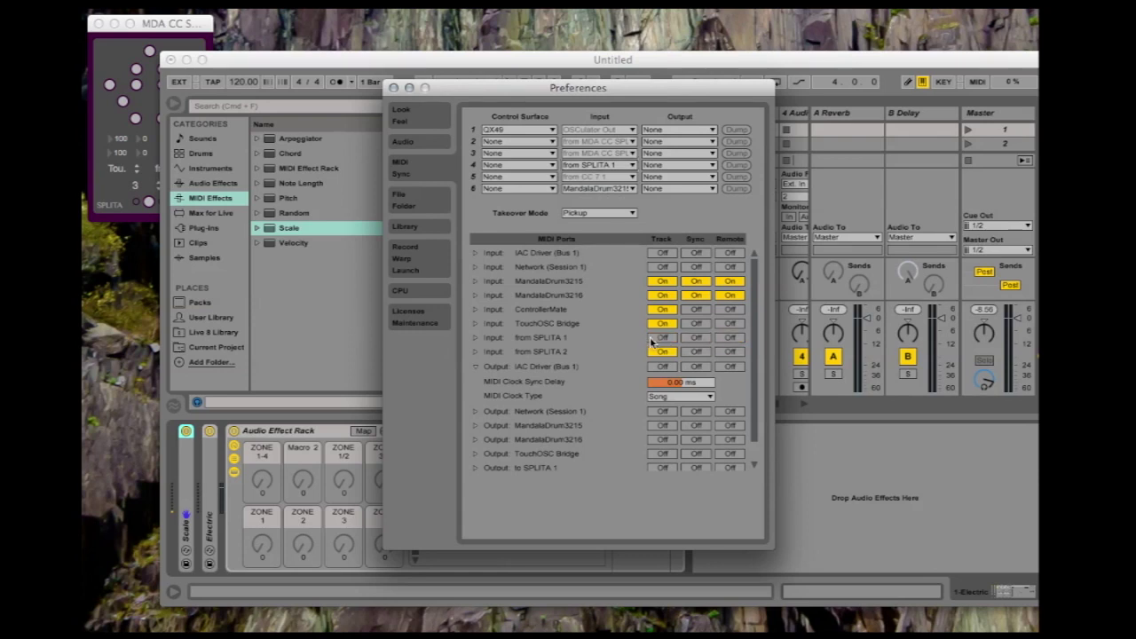
pyautogui.click(661, 338)
pyautogui.click(695, 338)
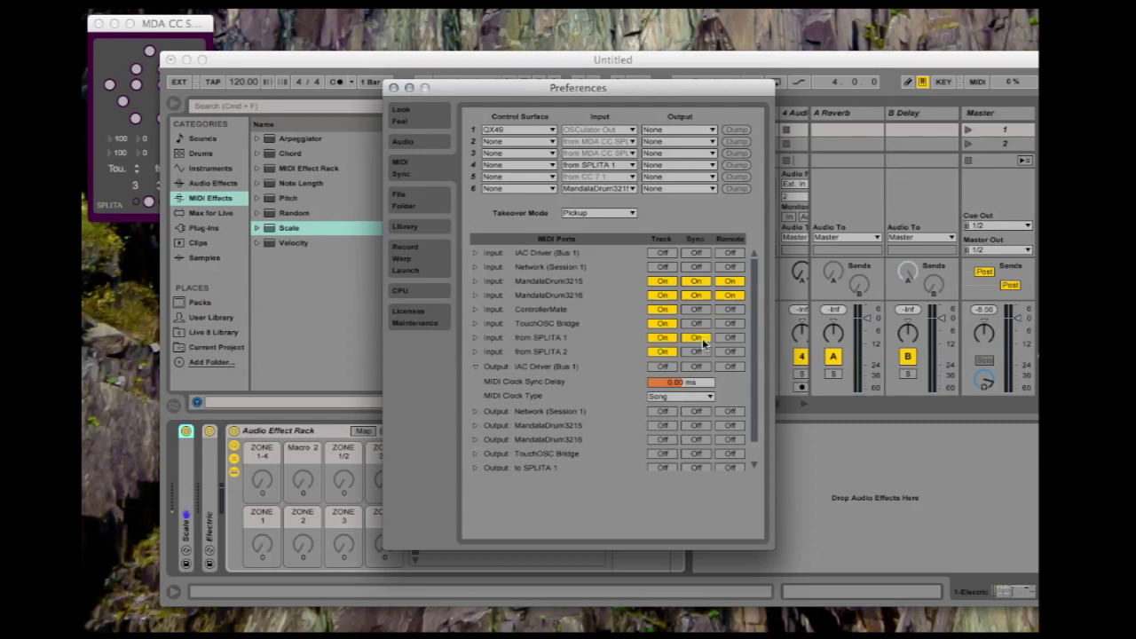
pyautogui.click(727, 339)
pyautogui.press('Escape')
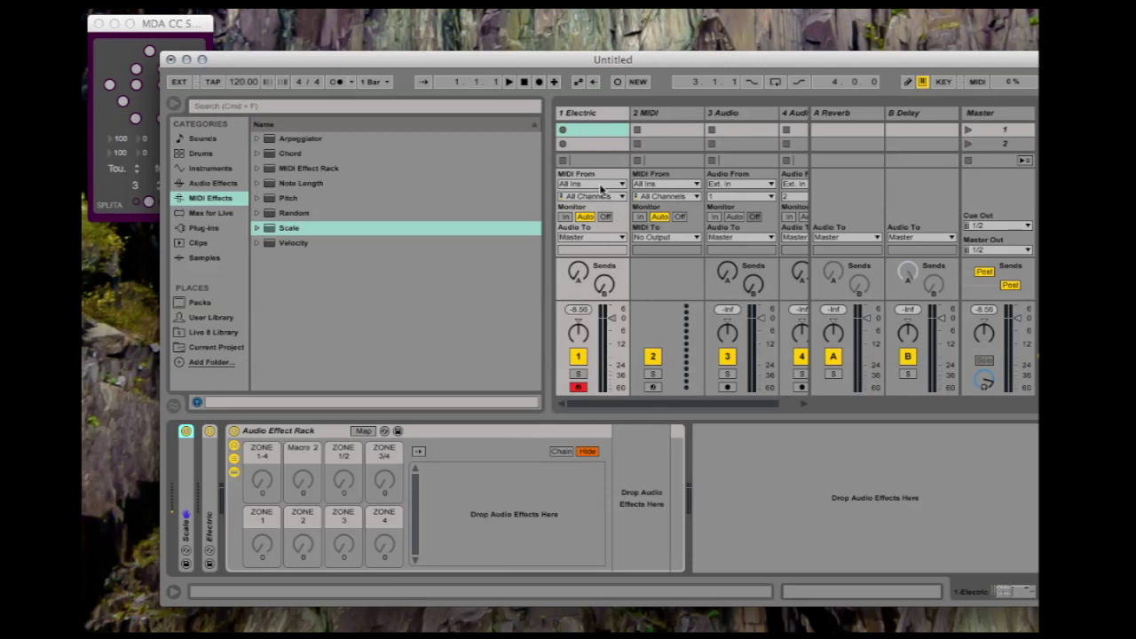
# - Set the 1 Electric track to receive MIDI from SPLITA 1 on channel 3
pyautogui.click(604, 113)
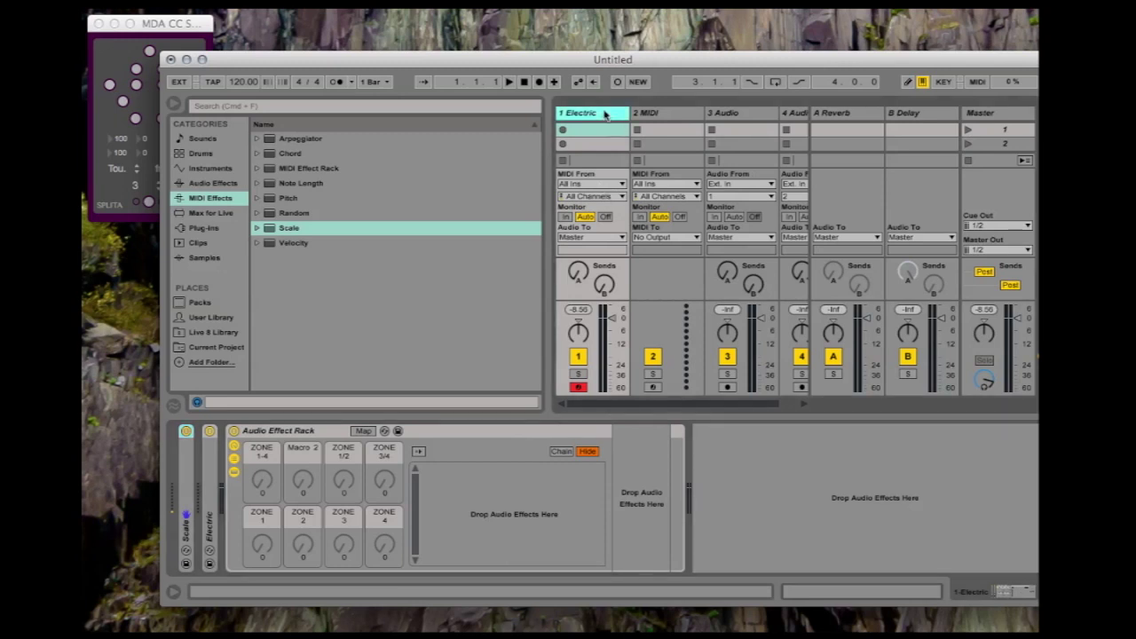
pyautogui.click(606, 185)
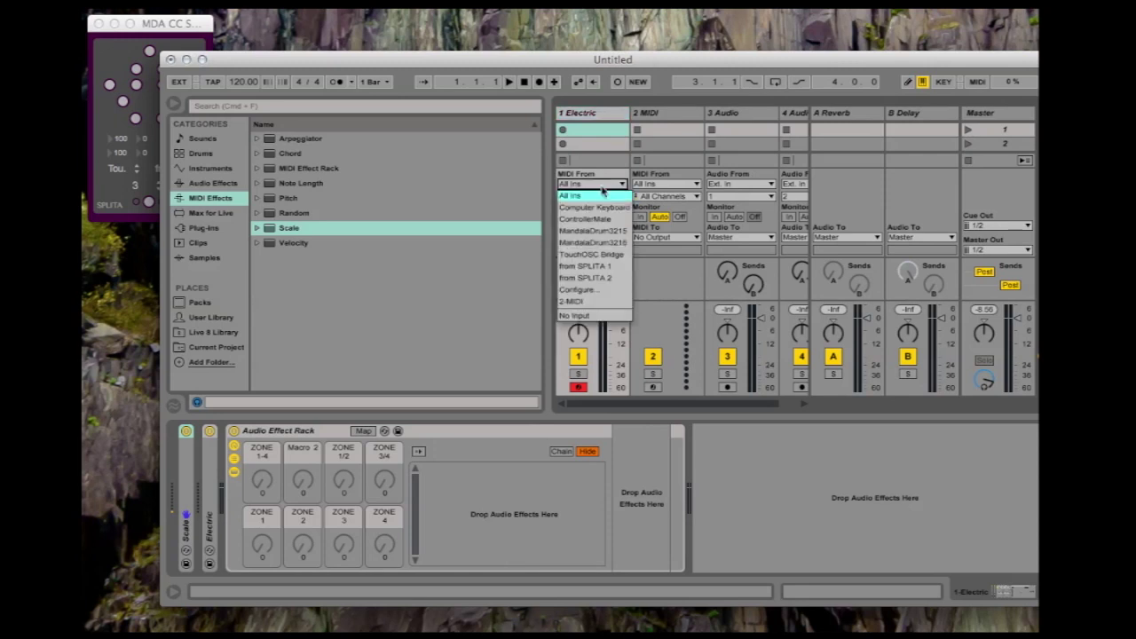
pyautogui.click(586, 267)
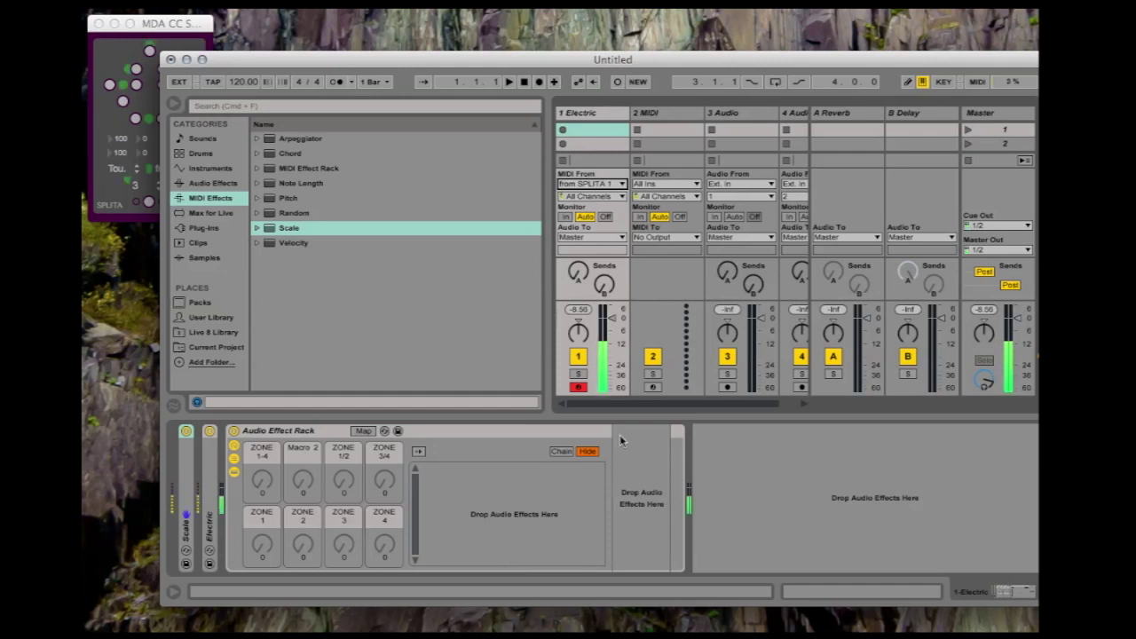
pyautogui.click(592, 196)
pyautogui.click(585, 218)
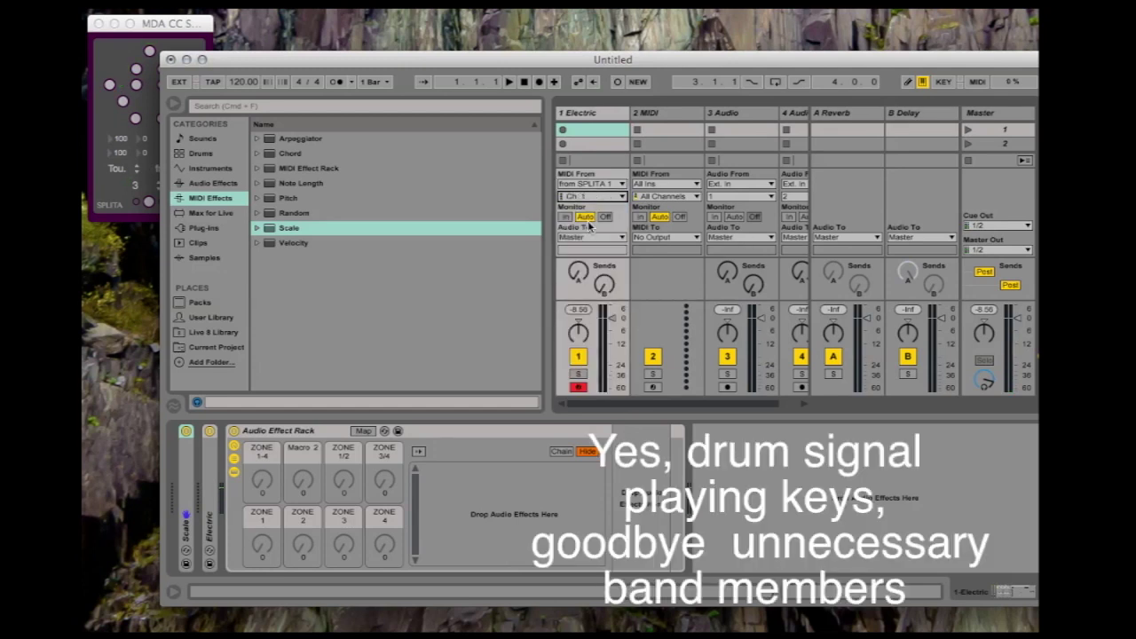
pyautogui.click(586, 196)
pyautogui.click(577, 246)
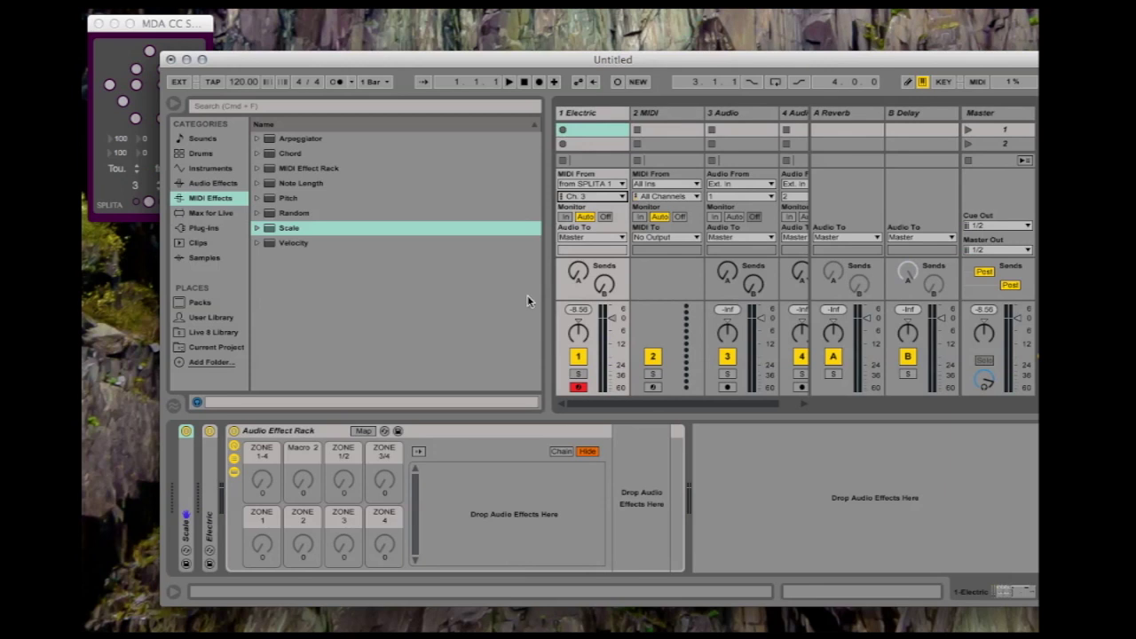
# - Enter MIDI mapping mode and map the rack's ZONE 1-4, ZONE 1/2 and ZONE 3/4 macros to CC 26, CC 20 and CC 21 from SPLITA
pyautogui.press('super+m')
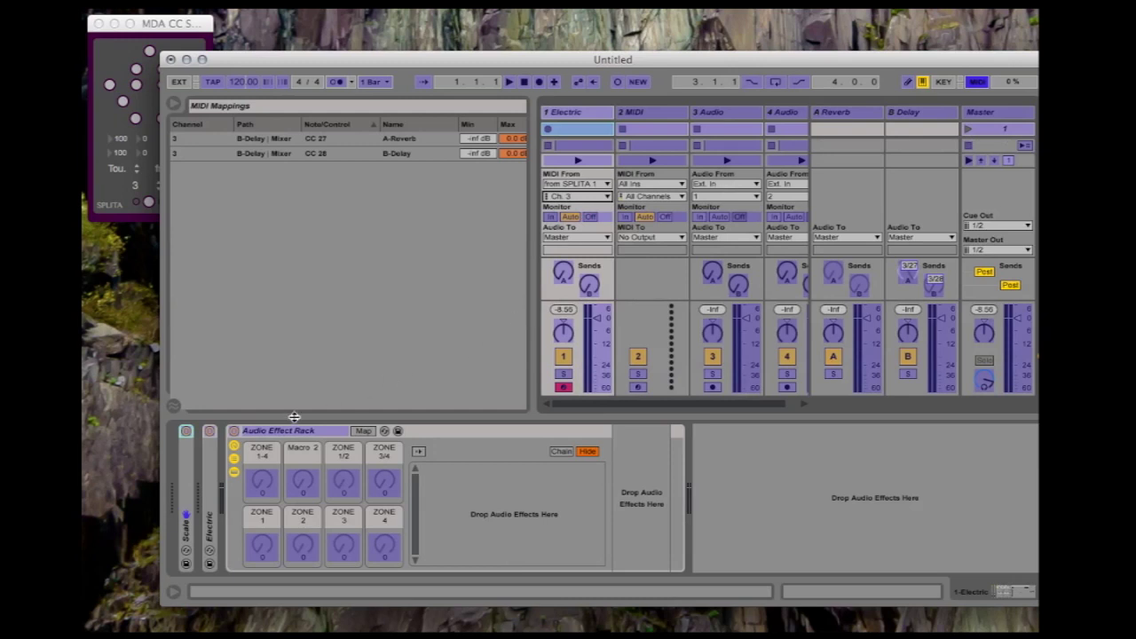
pyautogui.click(260, 485)
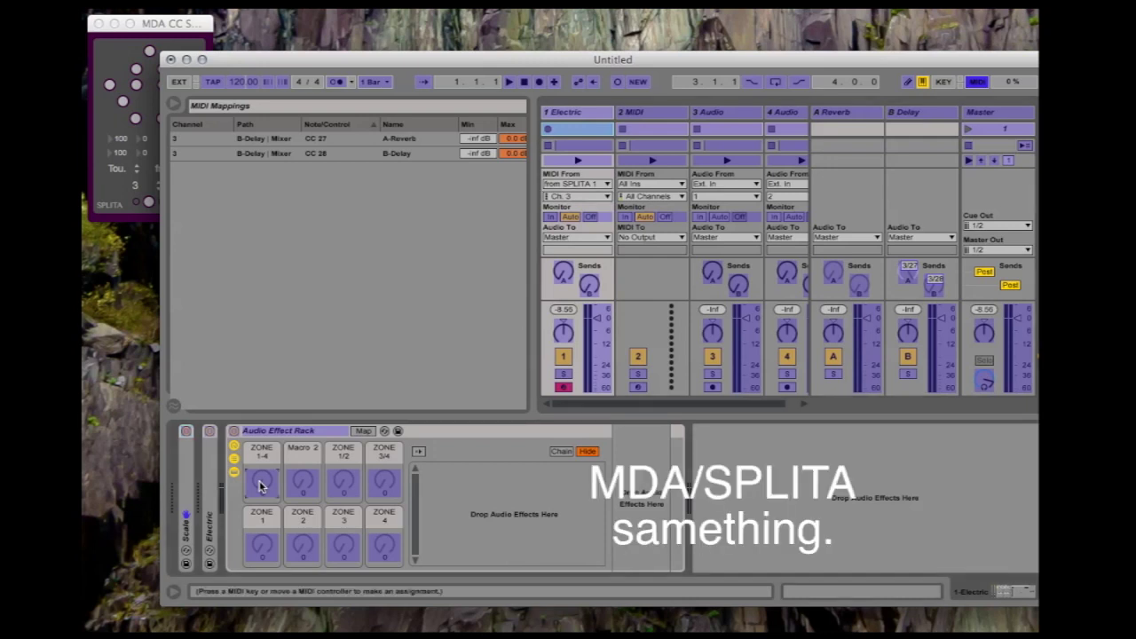
pyautogui.press('super+Tab')
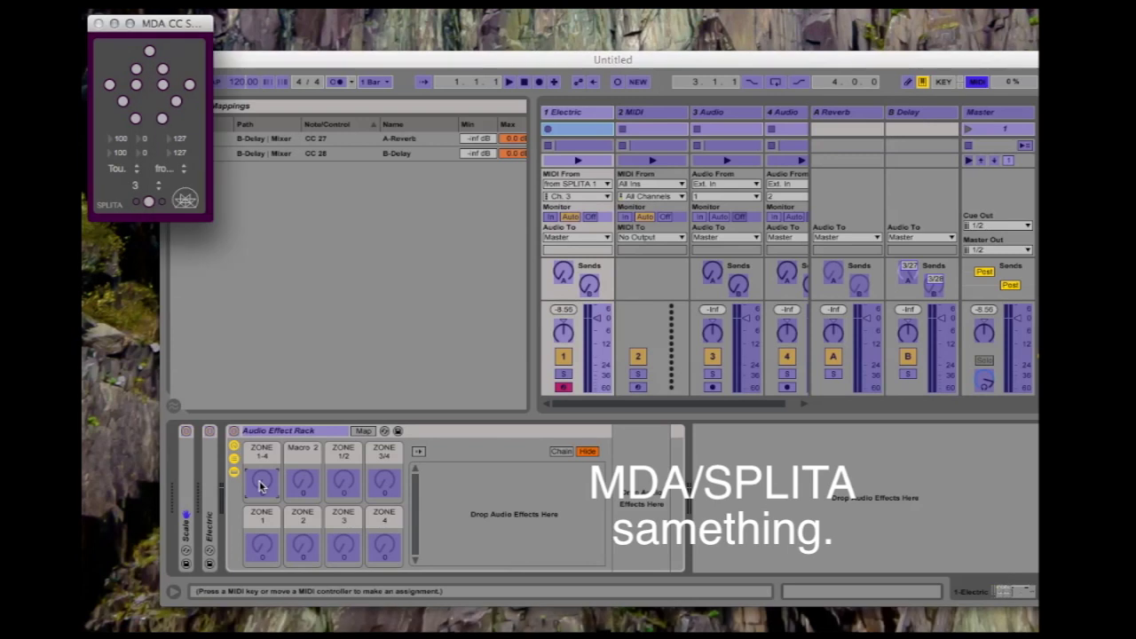
pyautogui.click(150, 52)
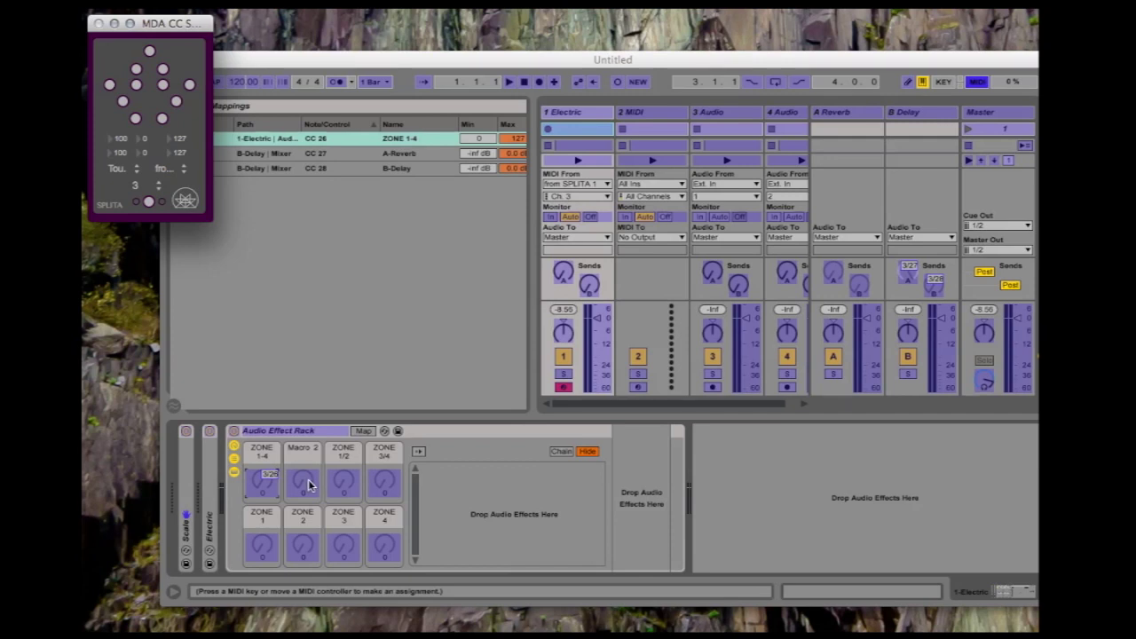
pyautogui.click(342, 481)
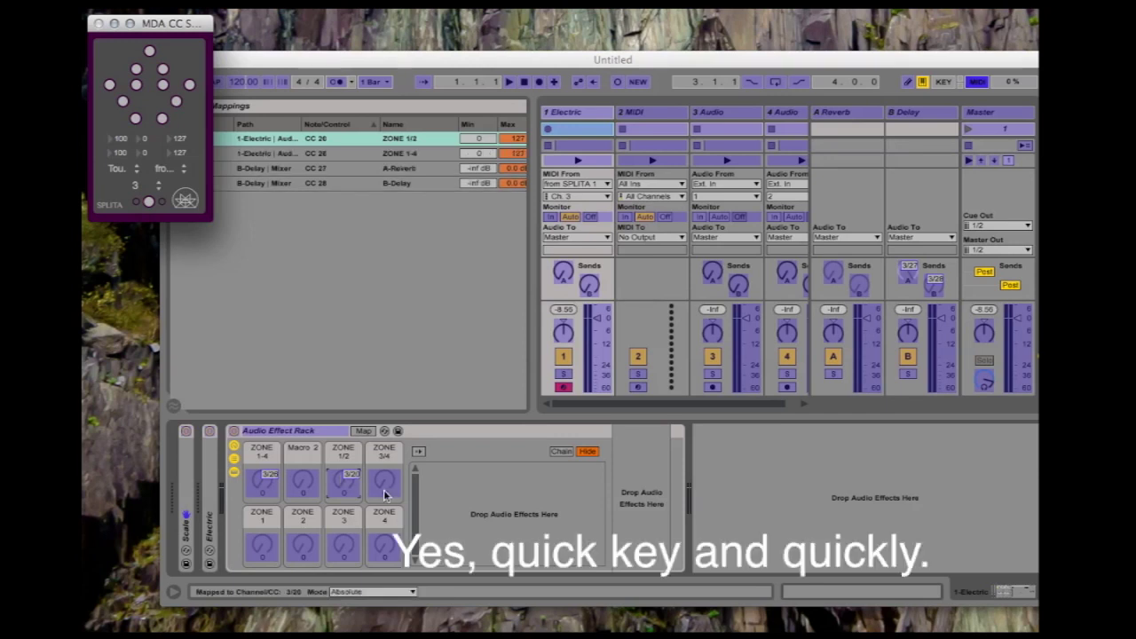
pyautogui.click(383, 488)
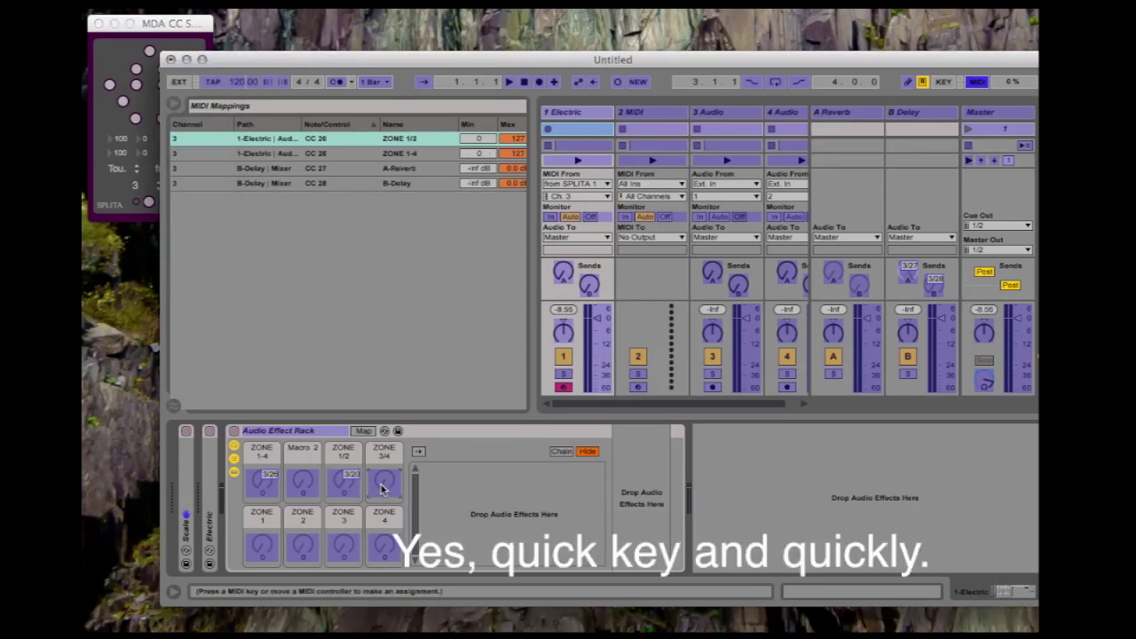
# - Map the ZONE 1 and ZONE 2 macros to CC 22 and CC 23, ZONE 3 and ZONE 4 to CC 24, and leave MIDI mapping mode
pyautogui.click(263, 547)
pyautogui.click(263, 547)
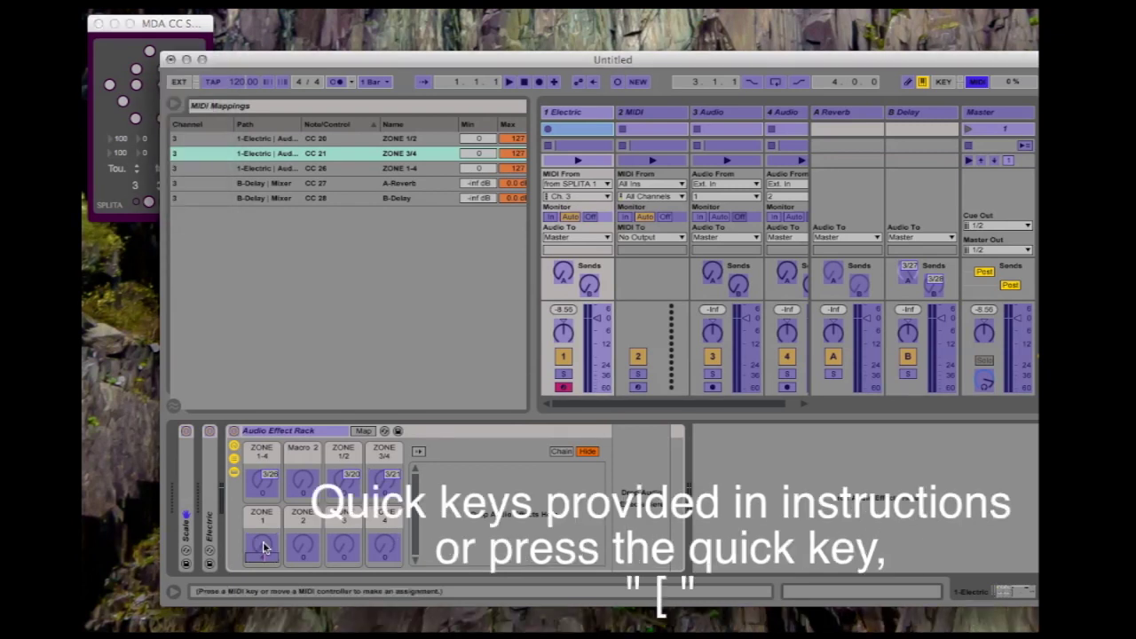
pyautogui.press('[')
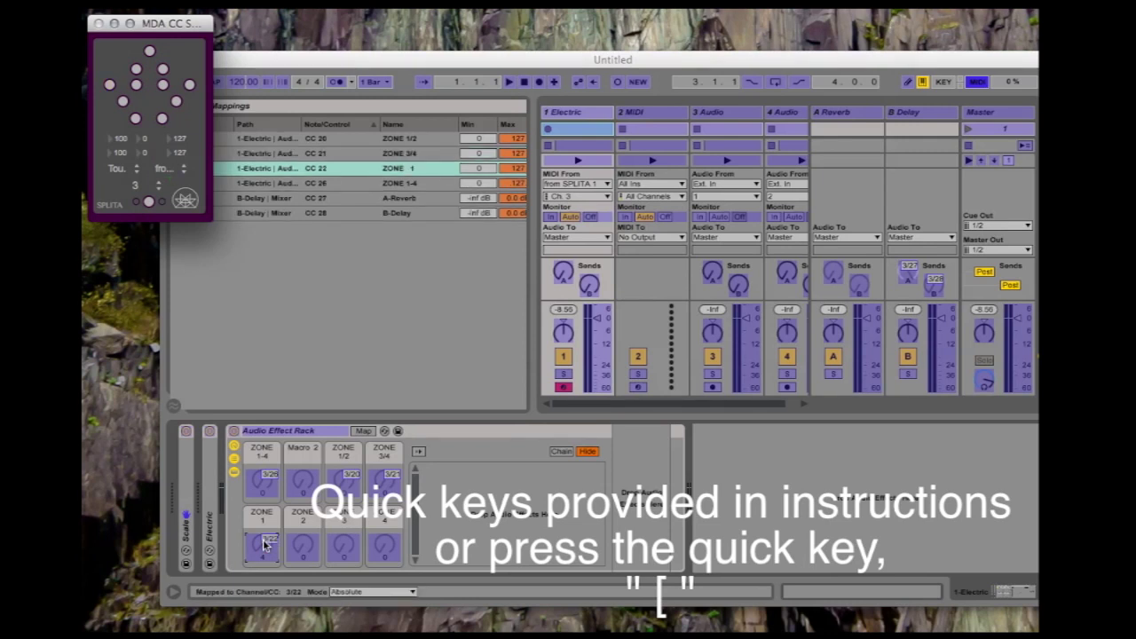
pyautogui.click(304, 547)
pyautogui.press('[')
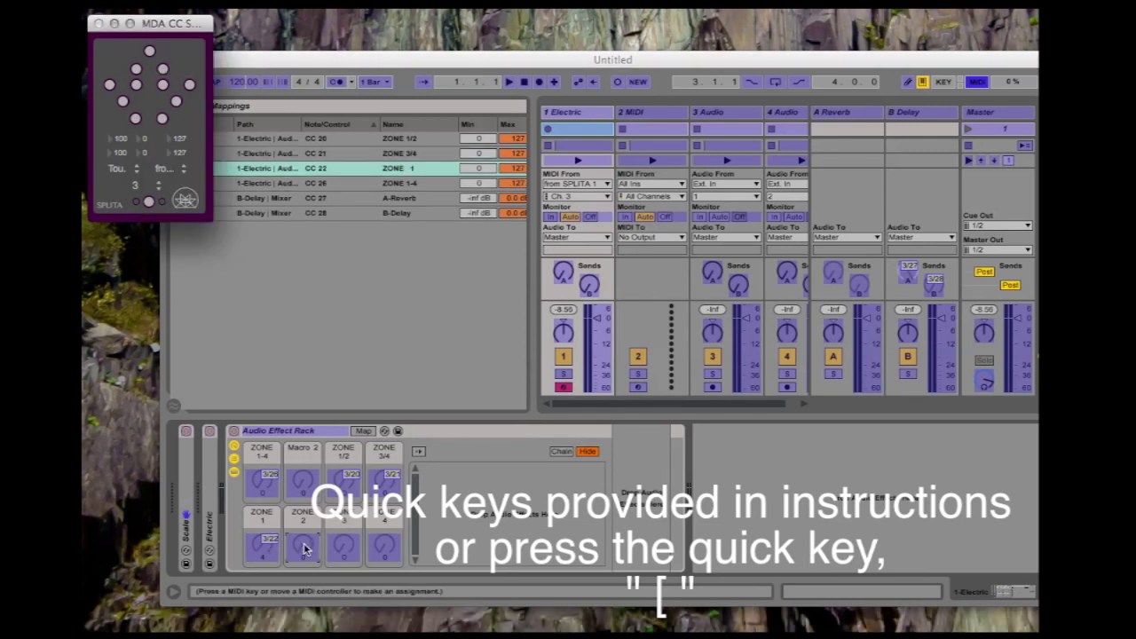
pyautogui.click(352, 550)
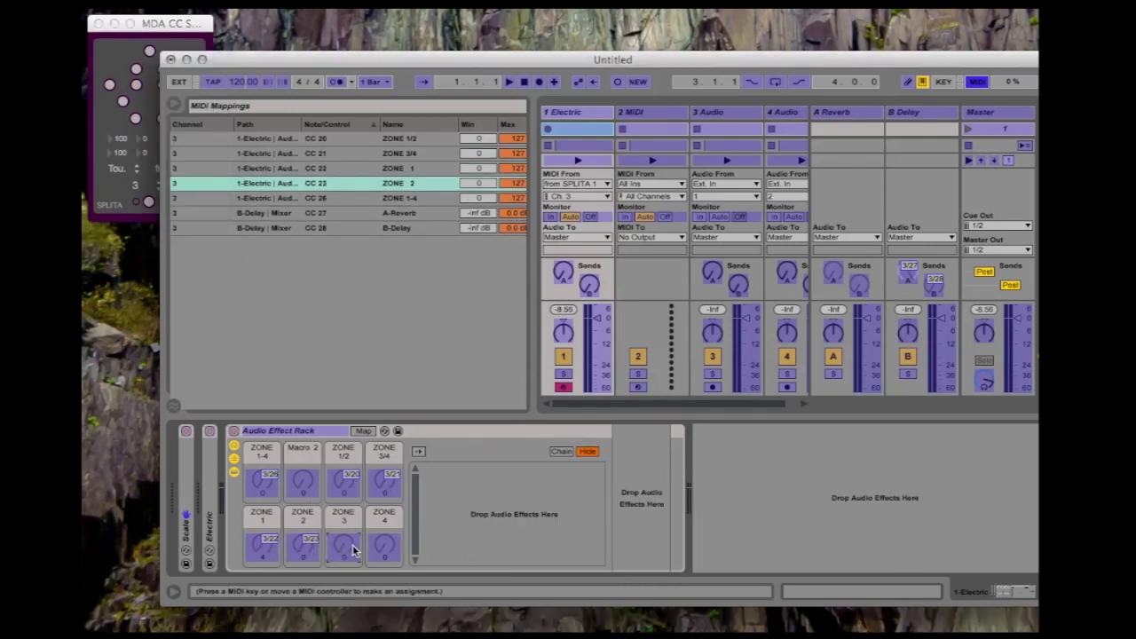
pyautogui.press('[')
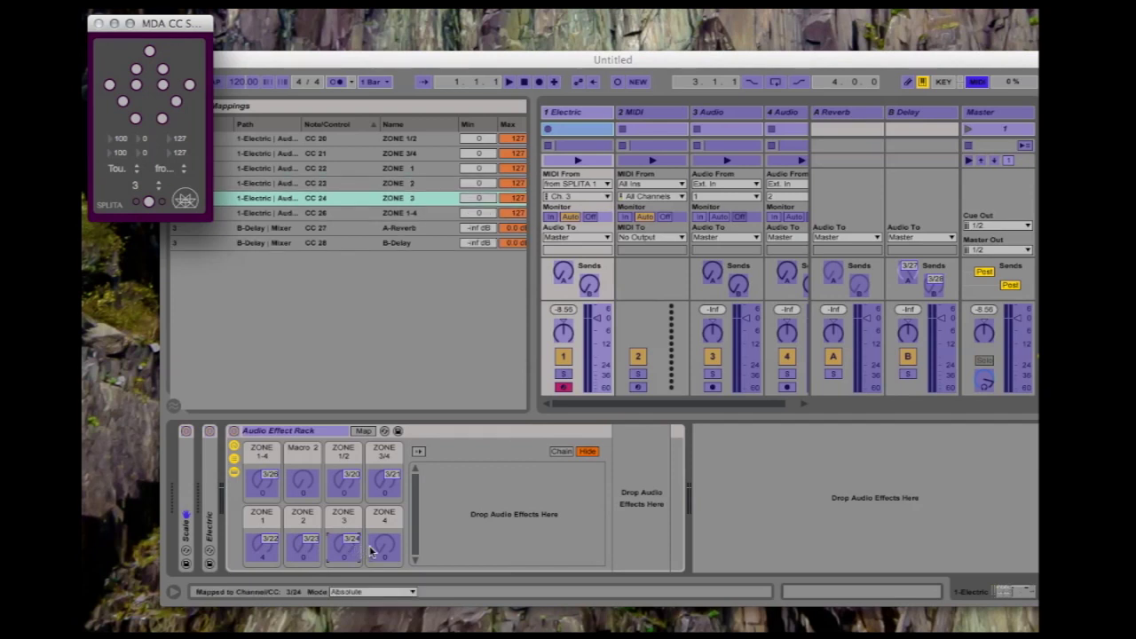
pyautogui.click(378, 547)
pyautogui.press('[')
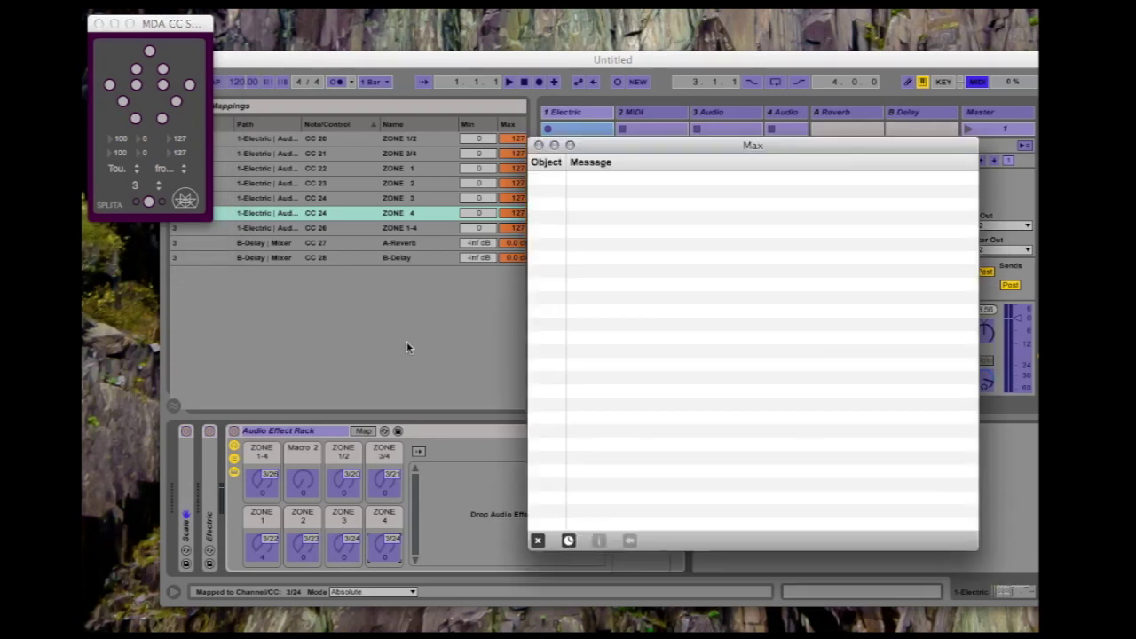
pyautogui.click(419, 338)
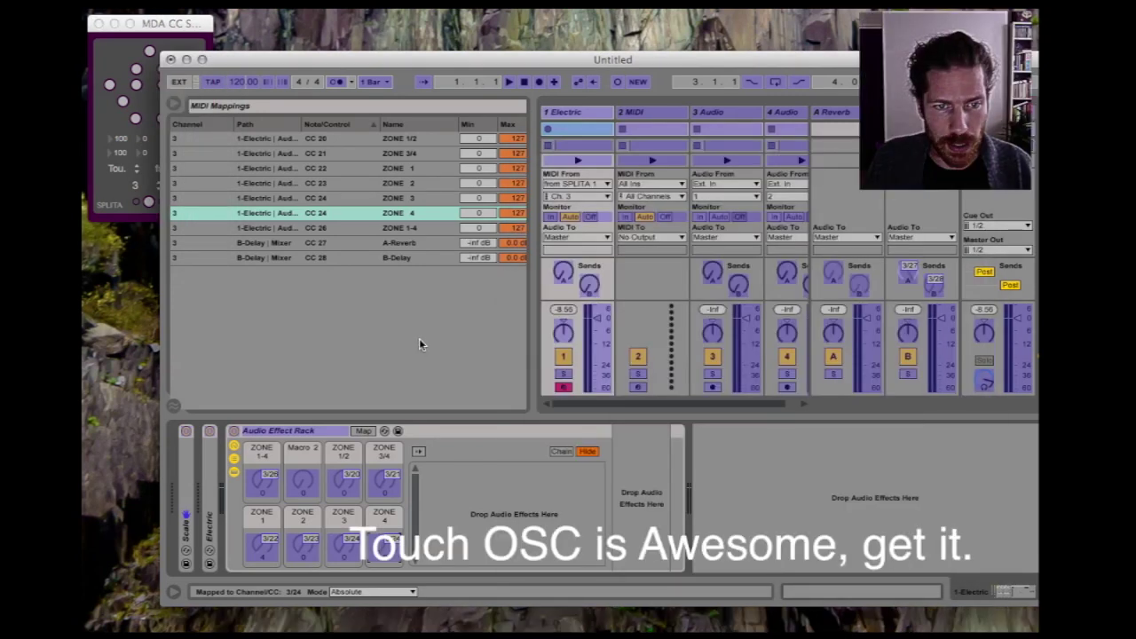
pyautogui.press('super+m')
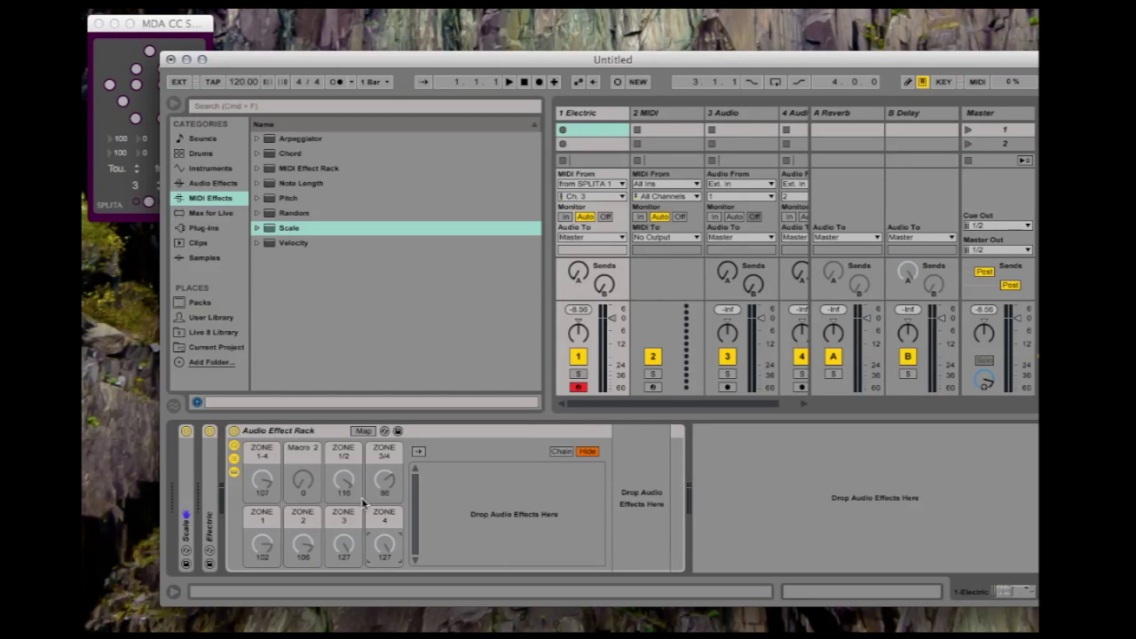
# - Enter MIDI mapping mode and map the A Reverb return track's activator to note E3 from SPLITA
pyautogui.press('super+m')
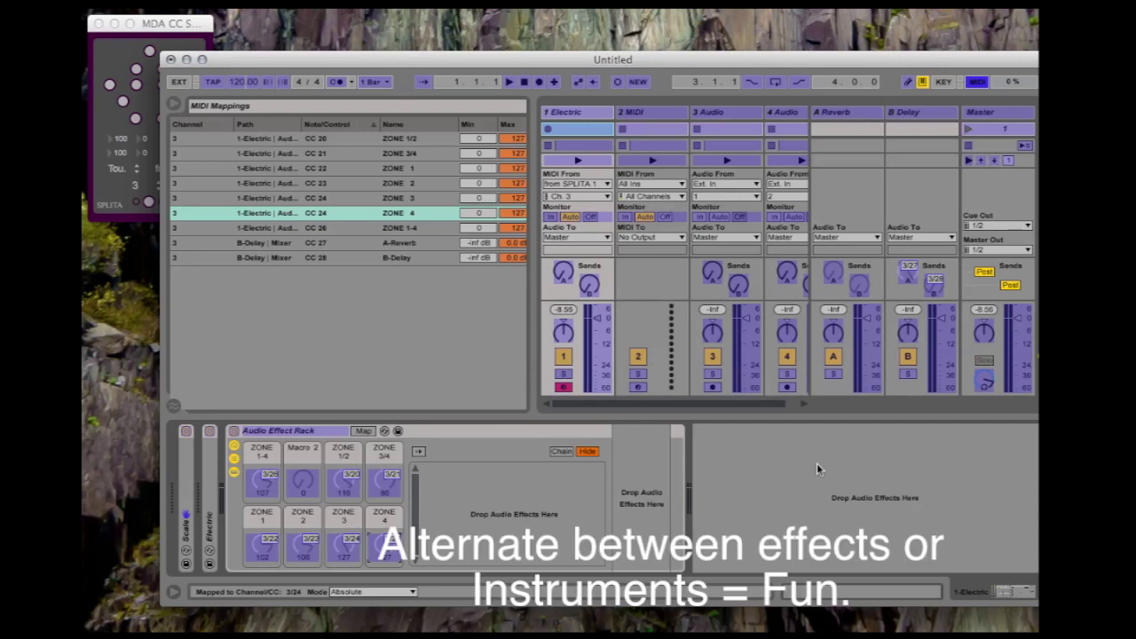
pyautogui.click(835, 357)
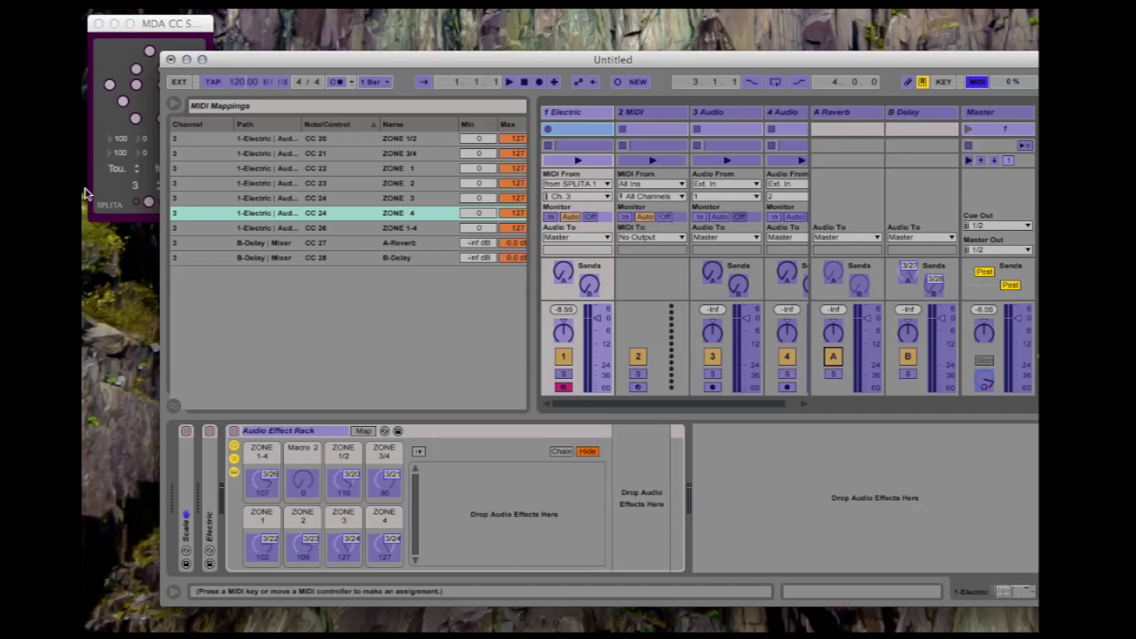
pyautogui.click(105, 124)
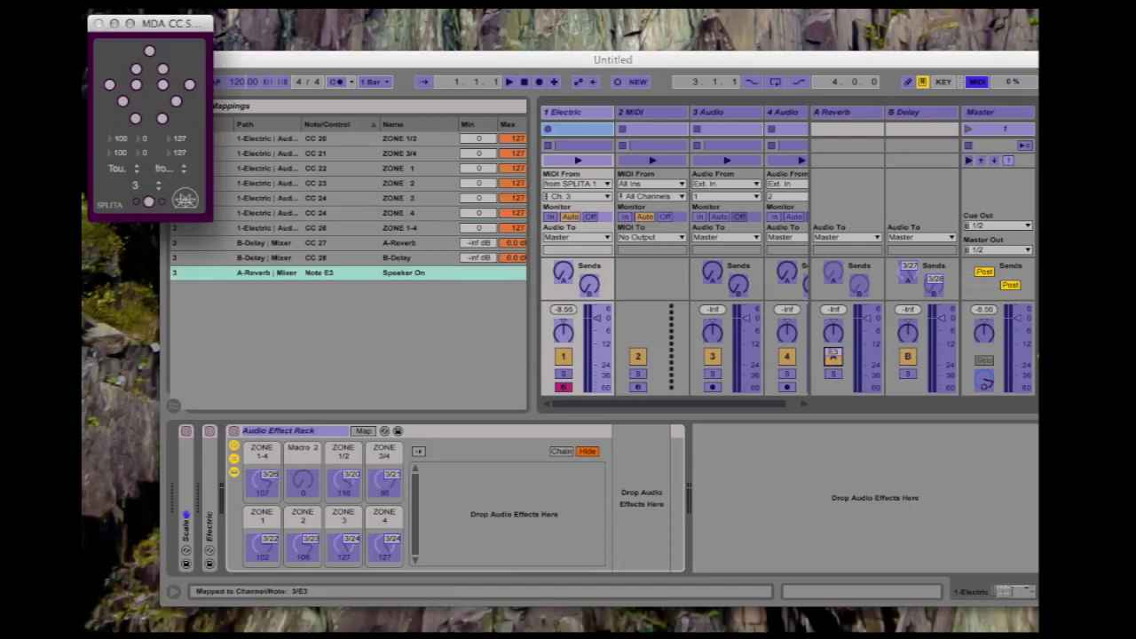
# - Map the B Delay return track's activator to note F3 from SPLITA, and leave MIDI mapping mode
pyautogui.click(907, 358)
pyautogui.click(907, 357)
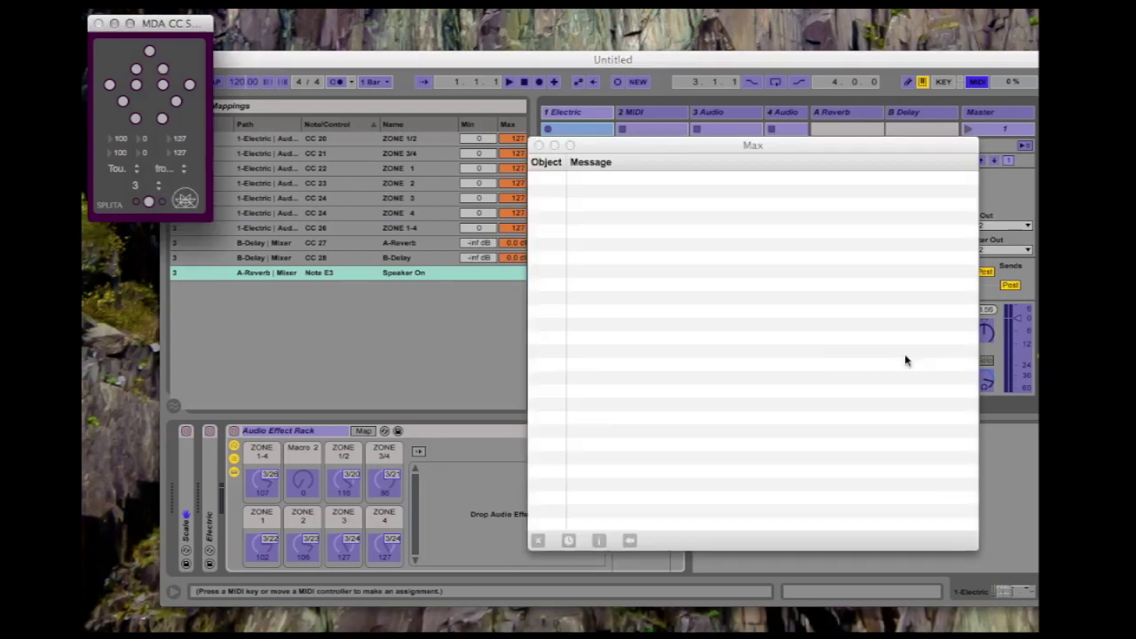
pyautogui.click(539, 145)
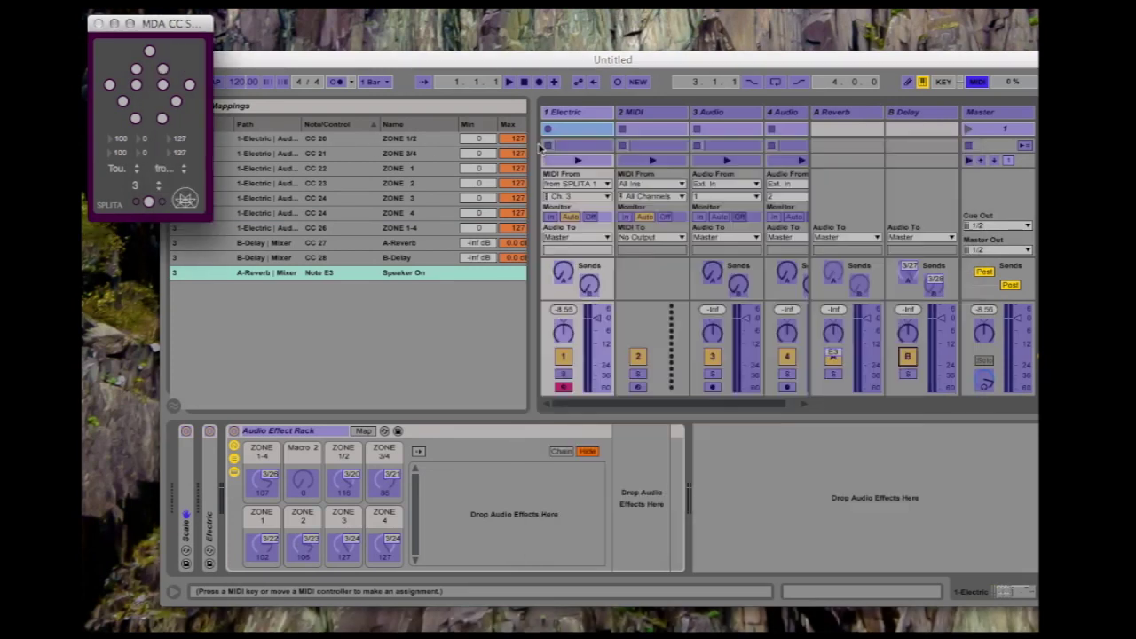
pyautogui.click(907, 355)
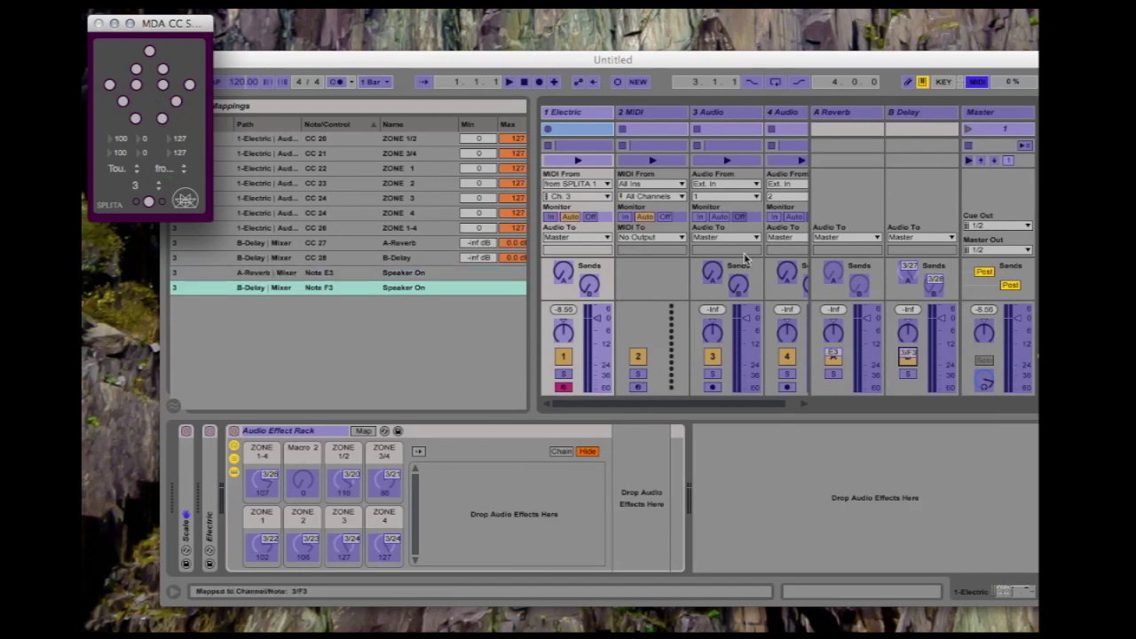
pyautogui.press('super+m')
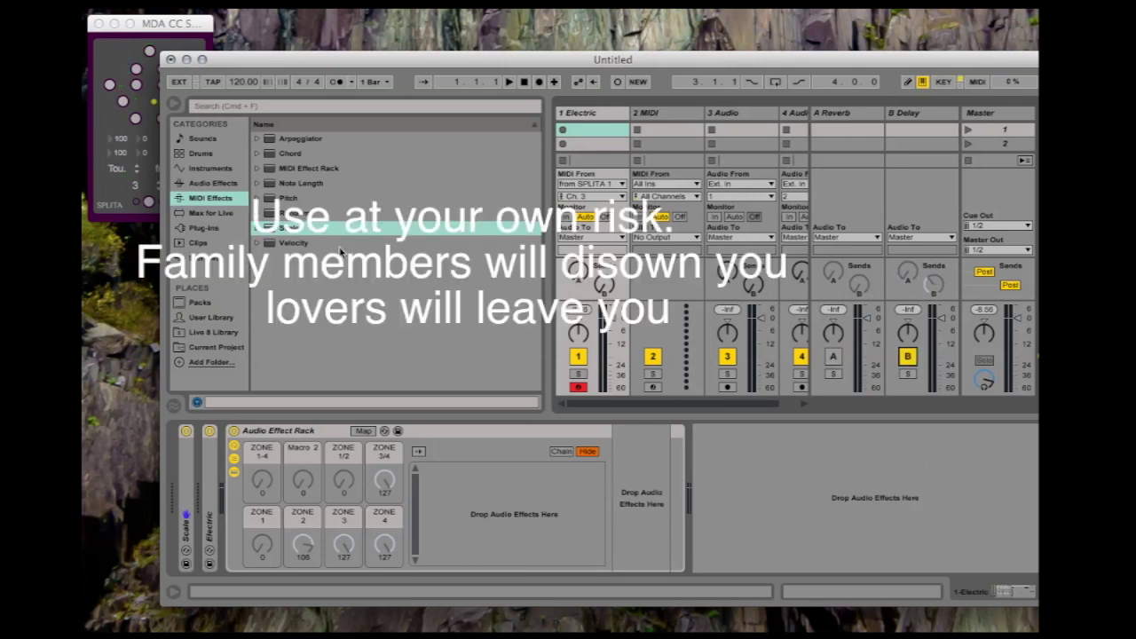
# - In SPLITA's value rows, set the first row to 80 and 26 and the second row's middle value to 24
pyautogui.click(133, 49)
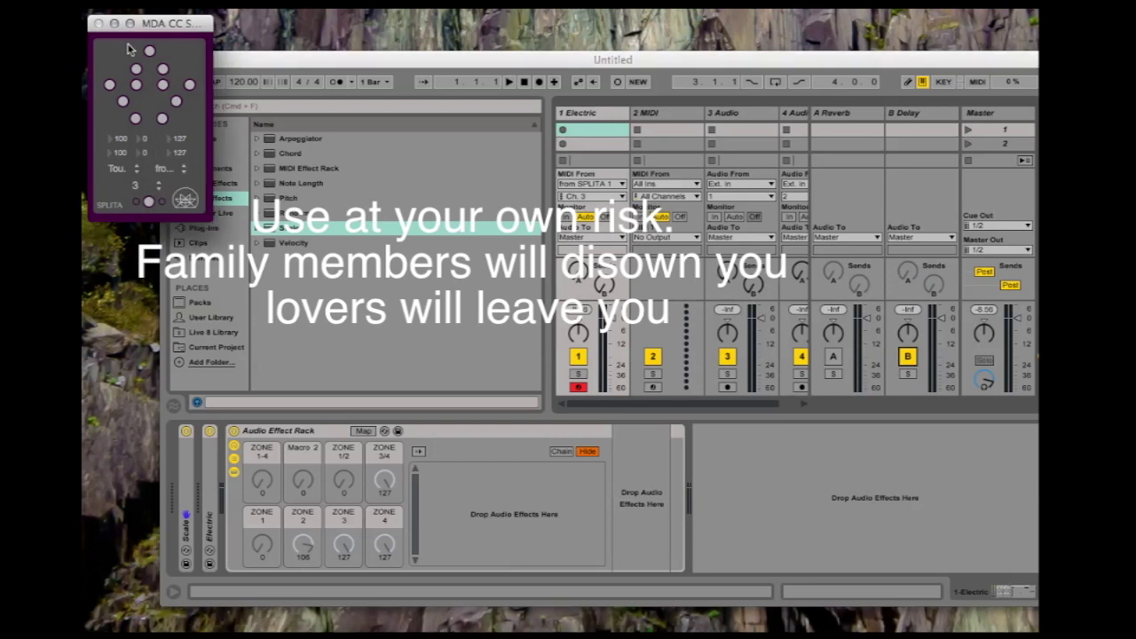
pyautogui.moveTo(155, 138); pyautogui.dragTo(125, 159)
pyautogui.click(146, 153)
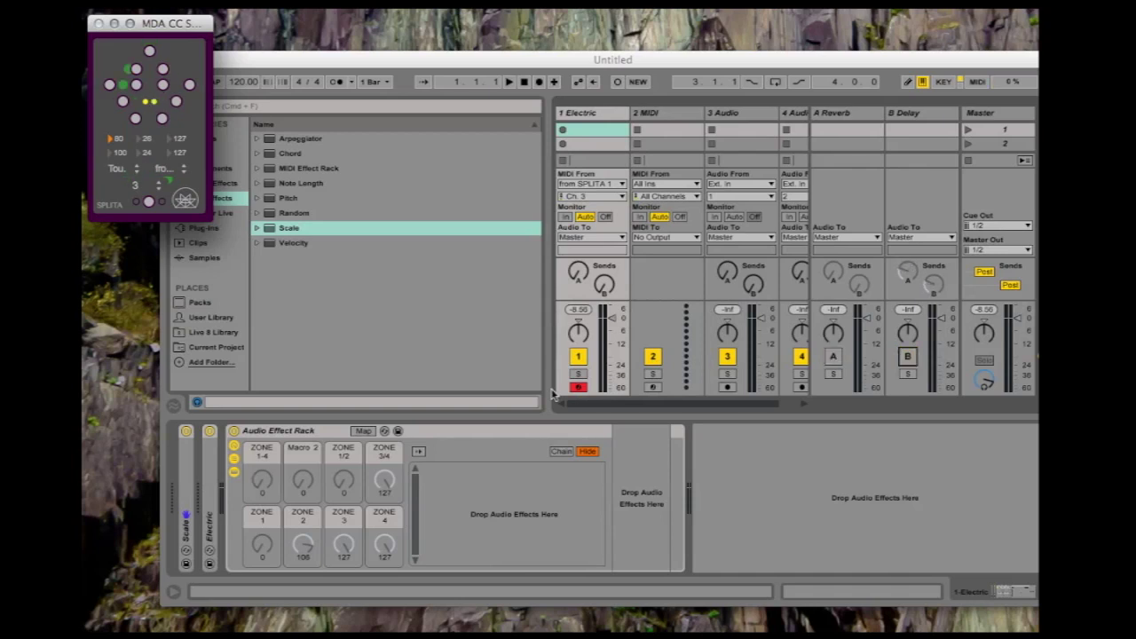
# - Unfold the Scale device and set its note grid to send C# to C, D to D and D# to F
pyautogui.doubleClick(185, 501)
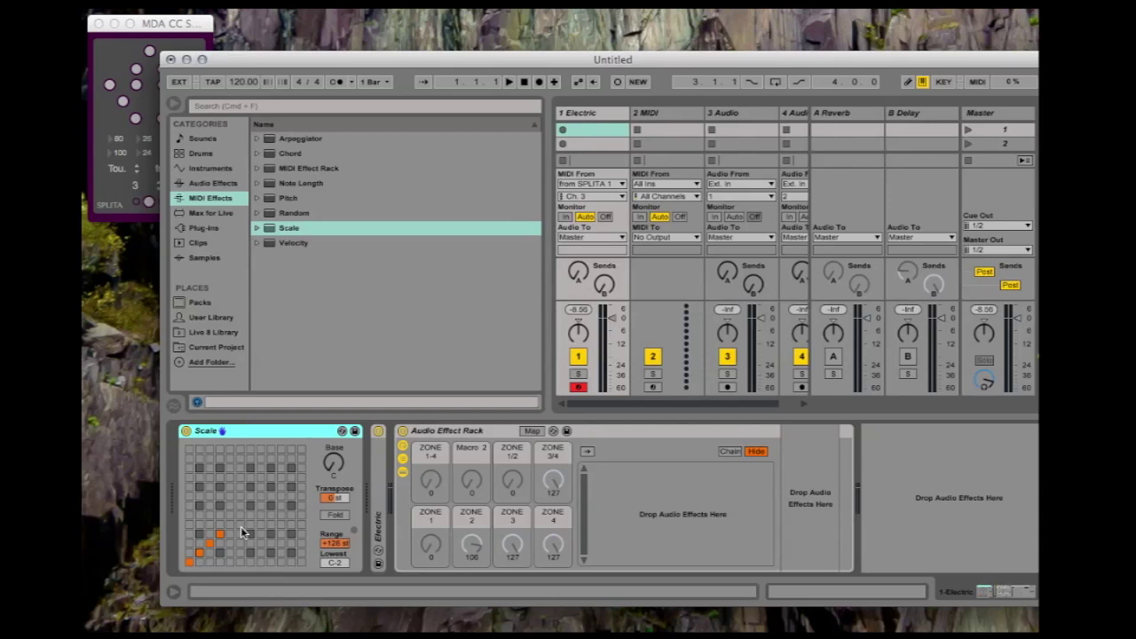
pyautogui.click(199, 563)
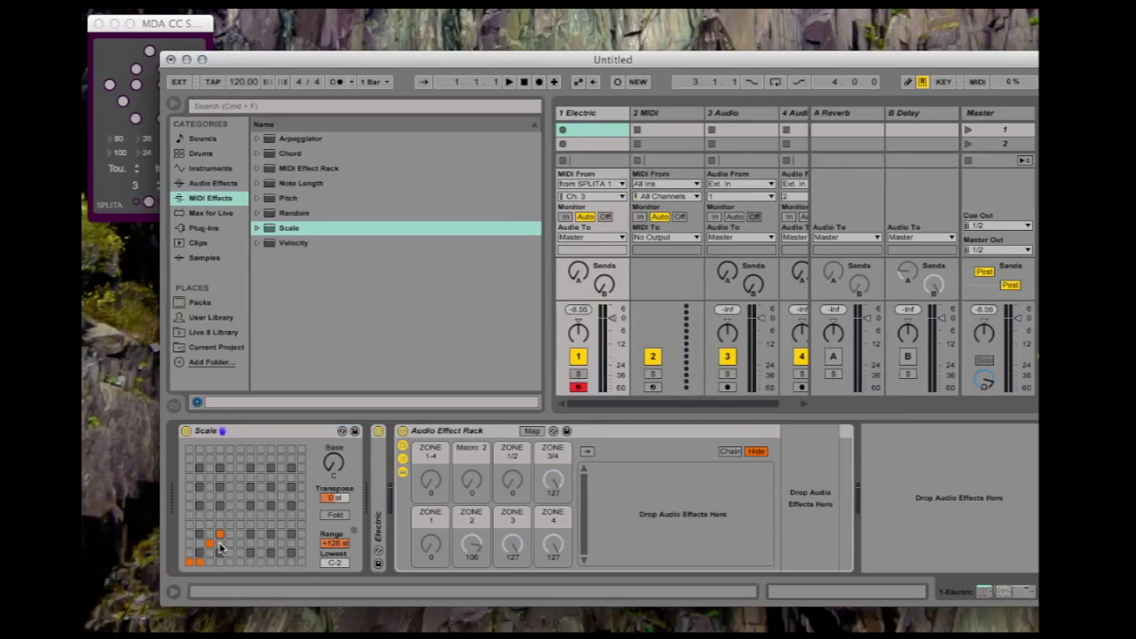
pyautogui.click(220, 543)
pyautogui.click(210, 516)
pyautogui.click(220, 515)
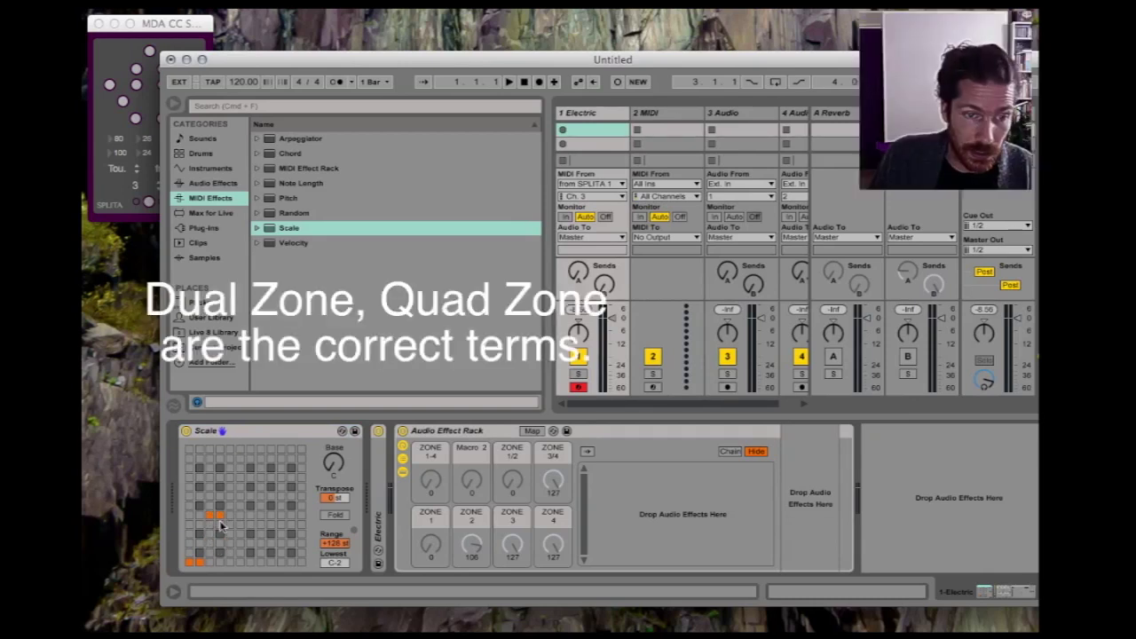
pyautogui.click(209, 543)
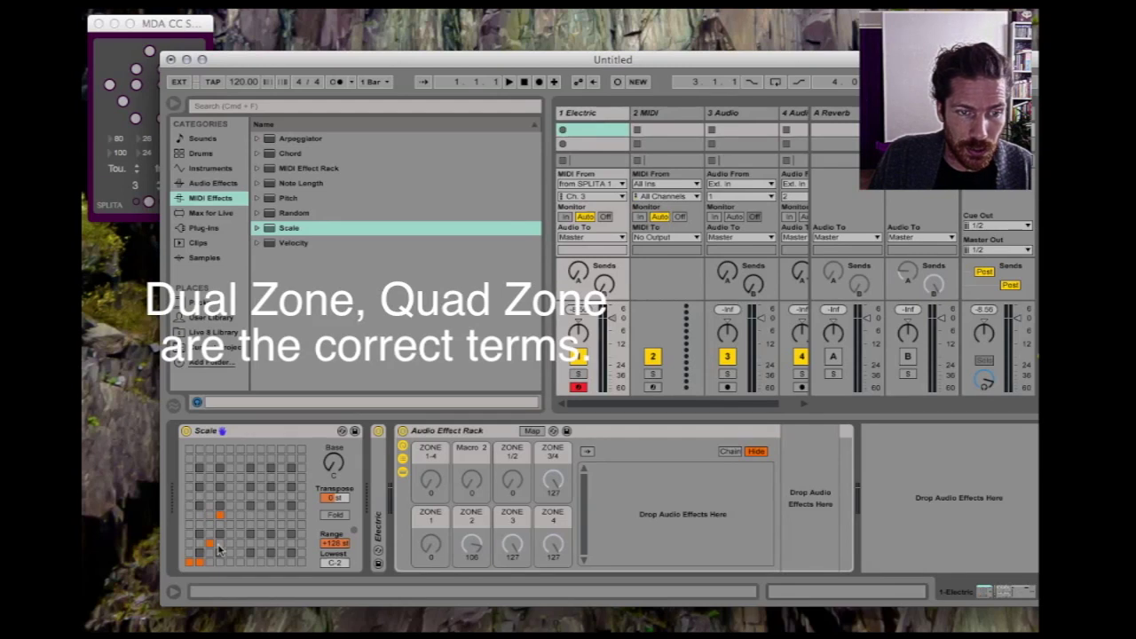